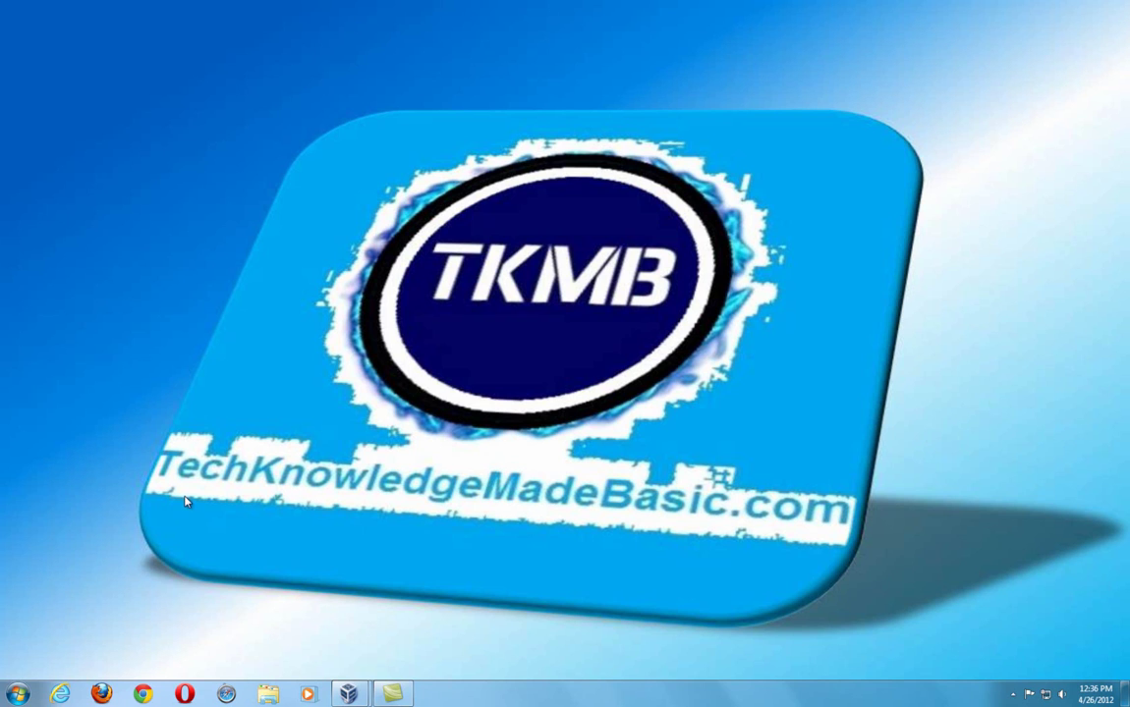
# Step: Open Computer's Properties to show the Windows 7 Ultimate System page with 8.00 GB RAM
pyautogui.click(17, 693)
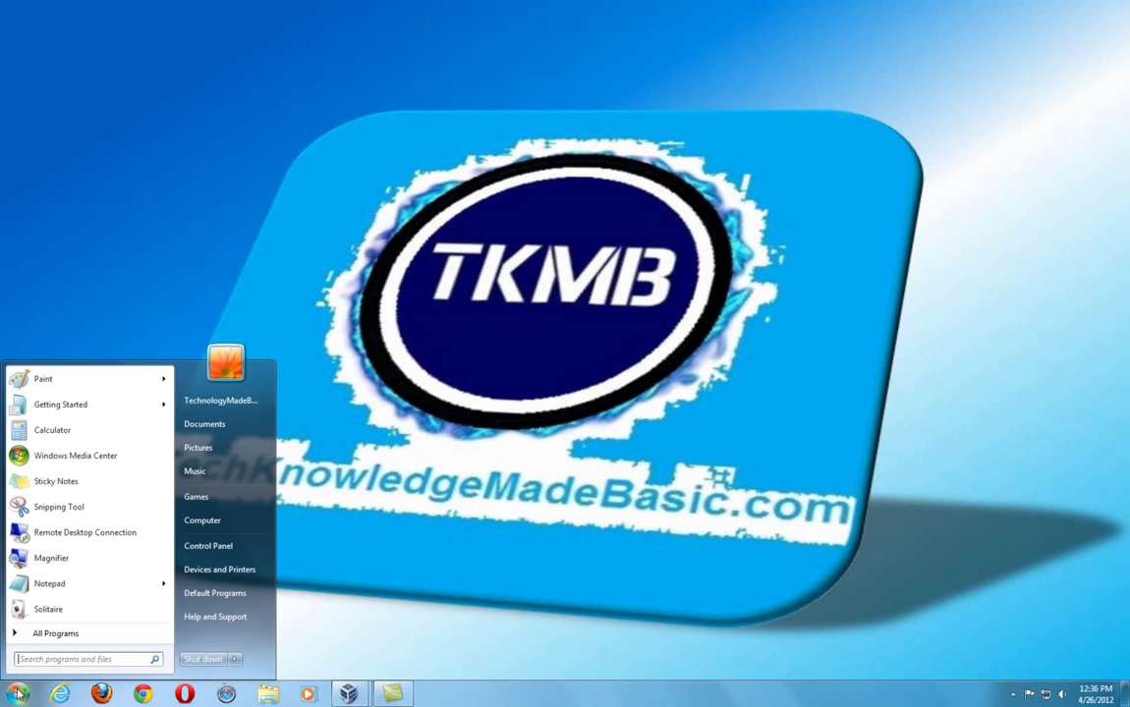
pyautogui.rightClick(218, 528)
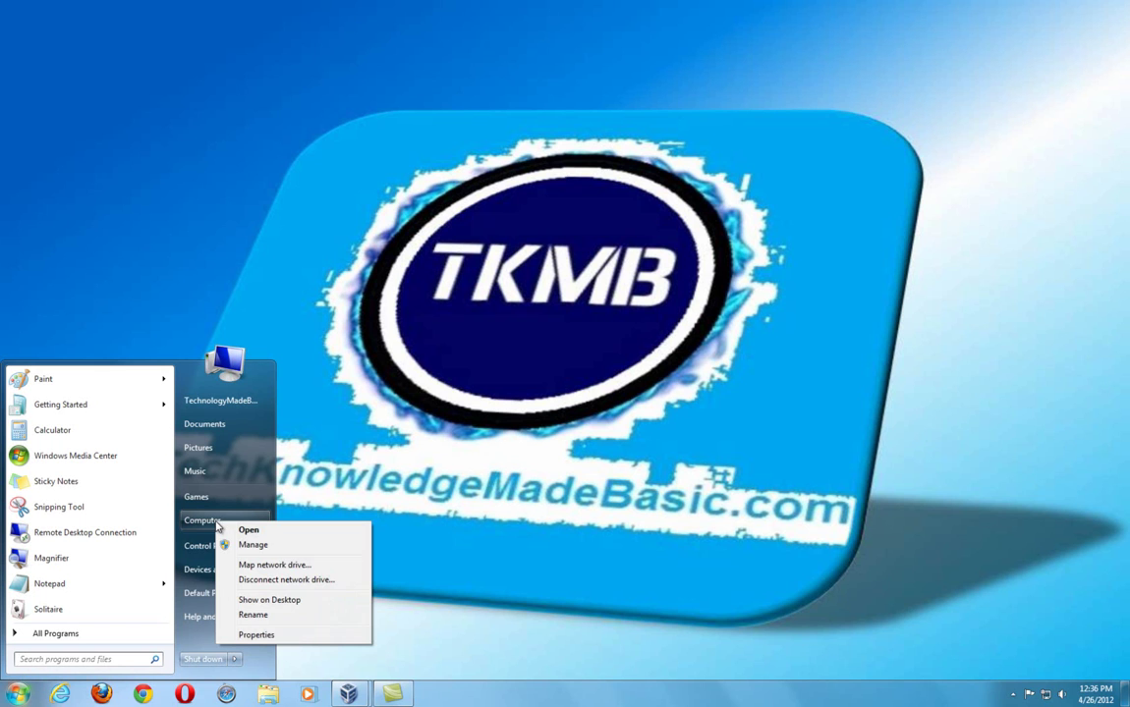
pyautogui.click(297, 636)
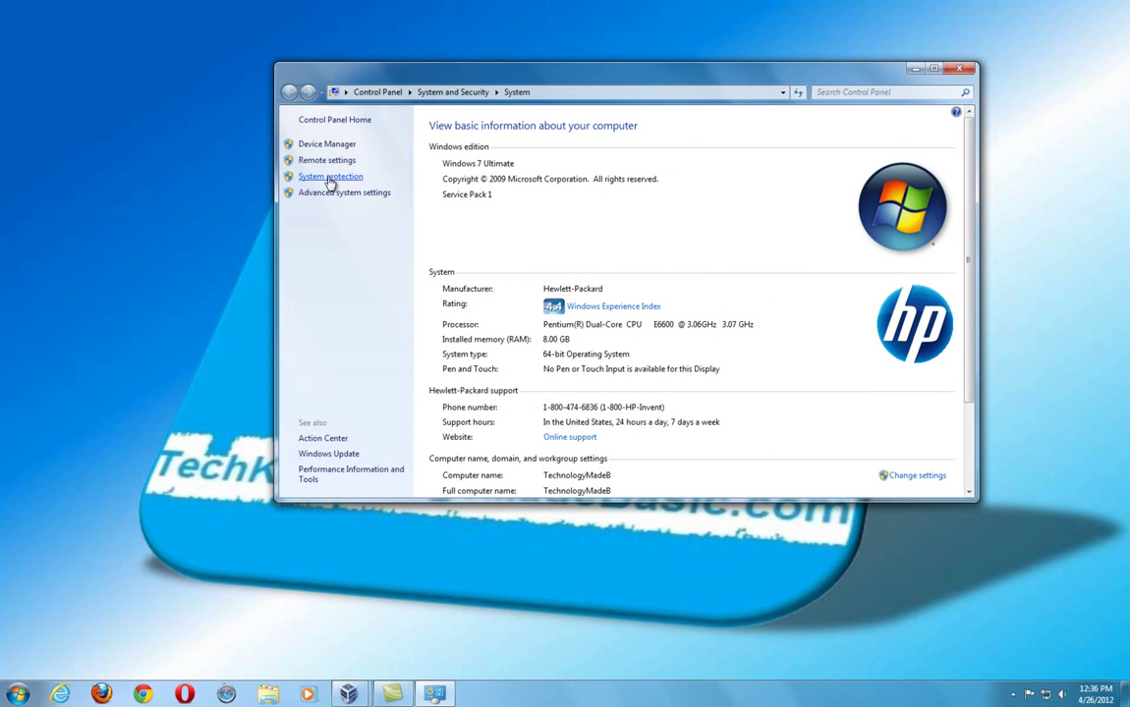
# Step: Open the System Protection tab, center the dialog, and begin creating a restore point
pyautogui.click(330, 181)
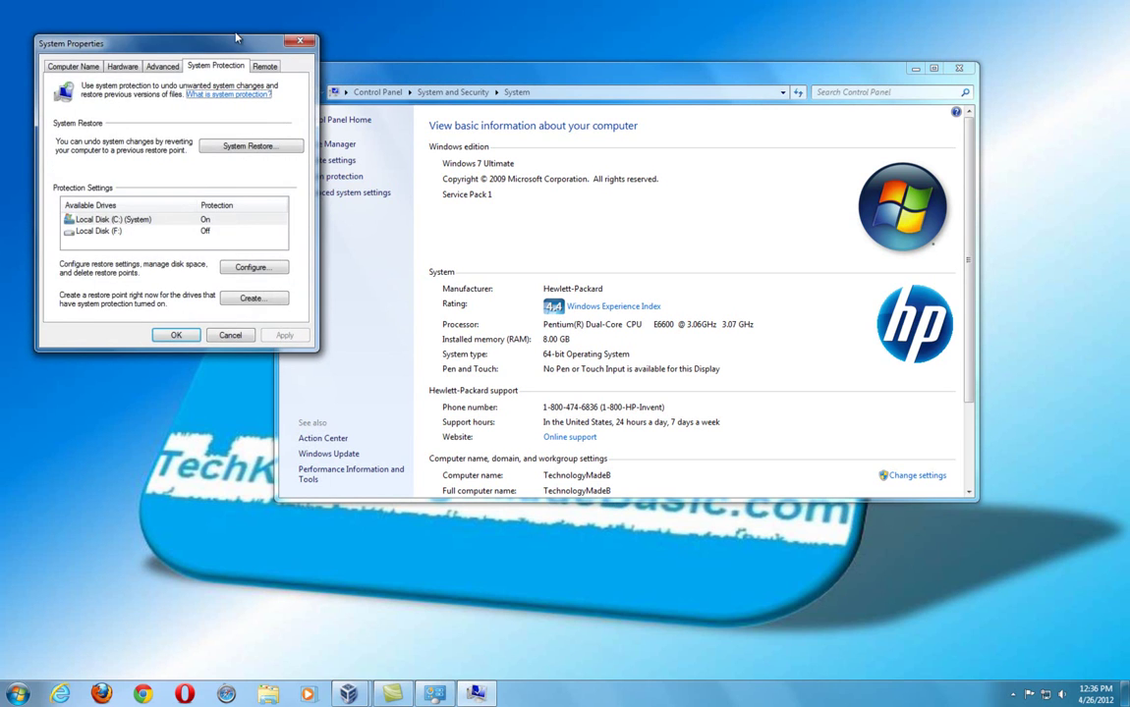
pyautogui.moveTo(248, 53); pyautogui.dragTo(373, 128)
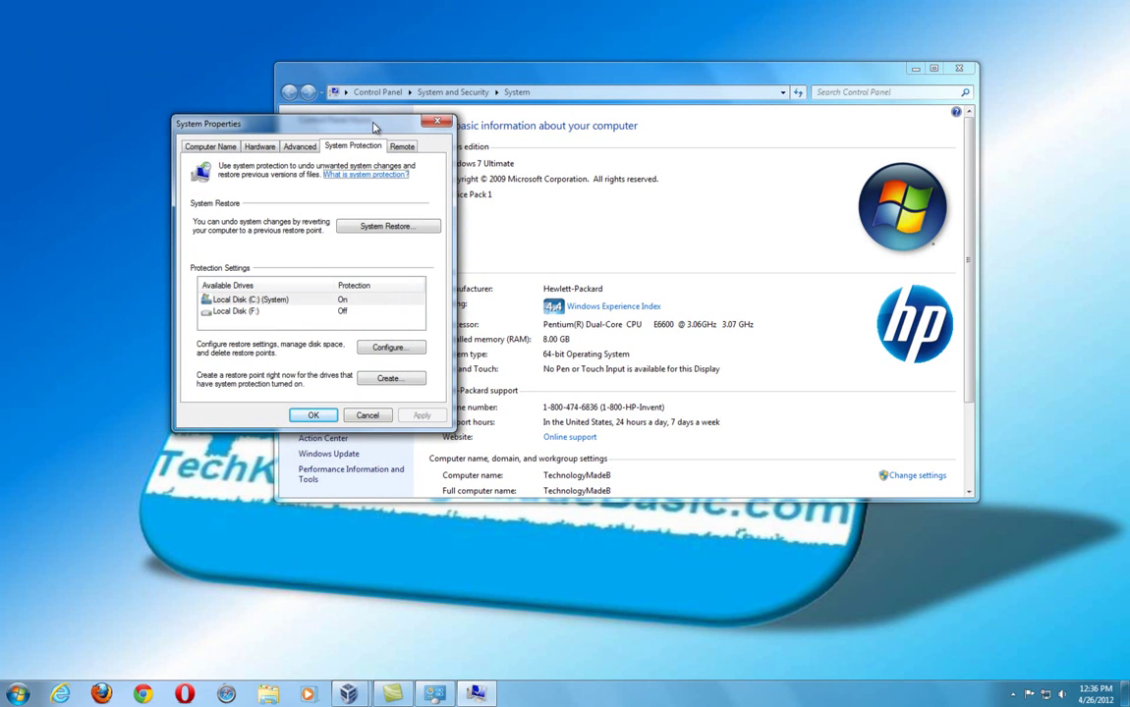
pyautogui.click(398, 381)
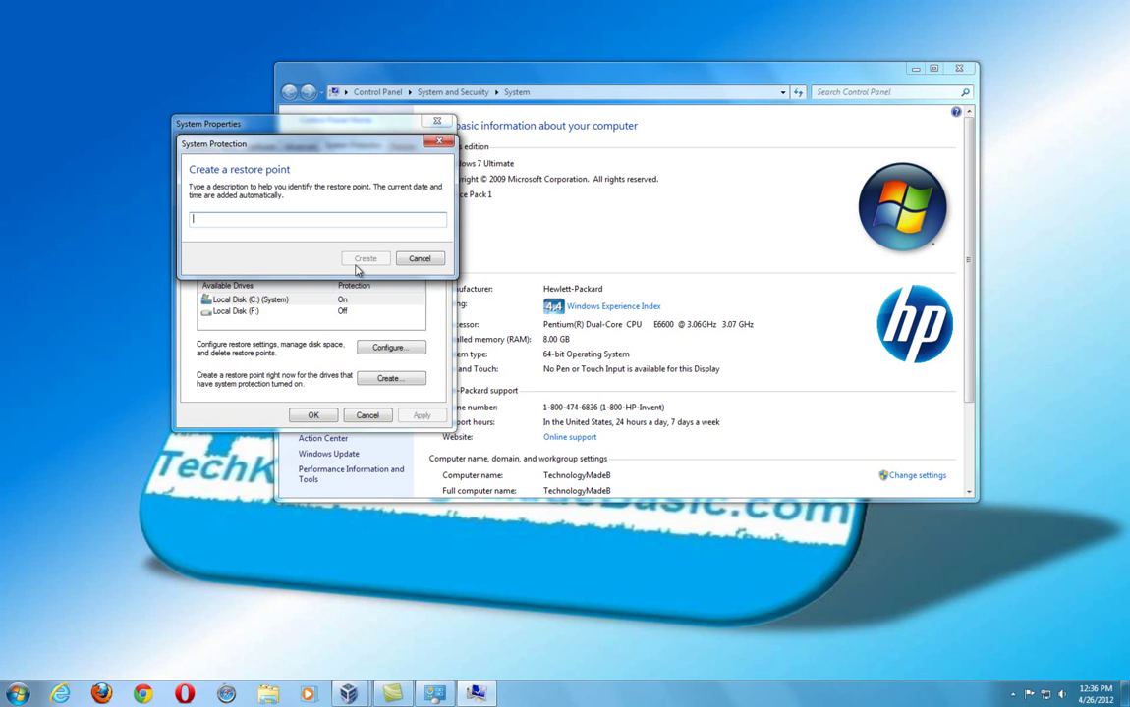
# Step: Cancel the restore point and raise drive C:'s Max Usage slider for restore points
pyautogui.click(418, 258)
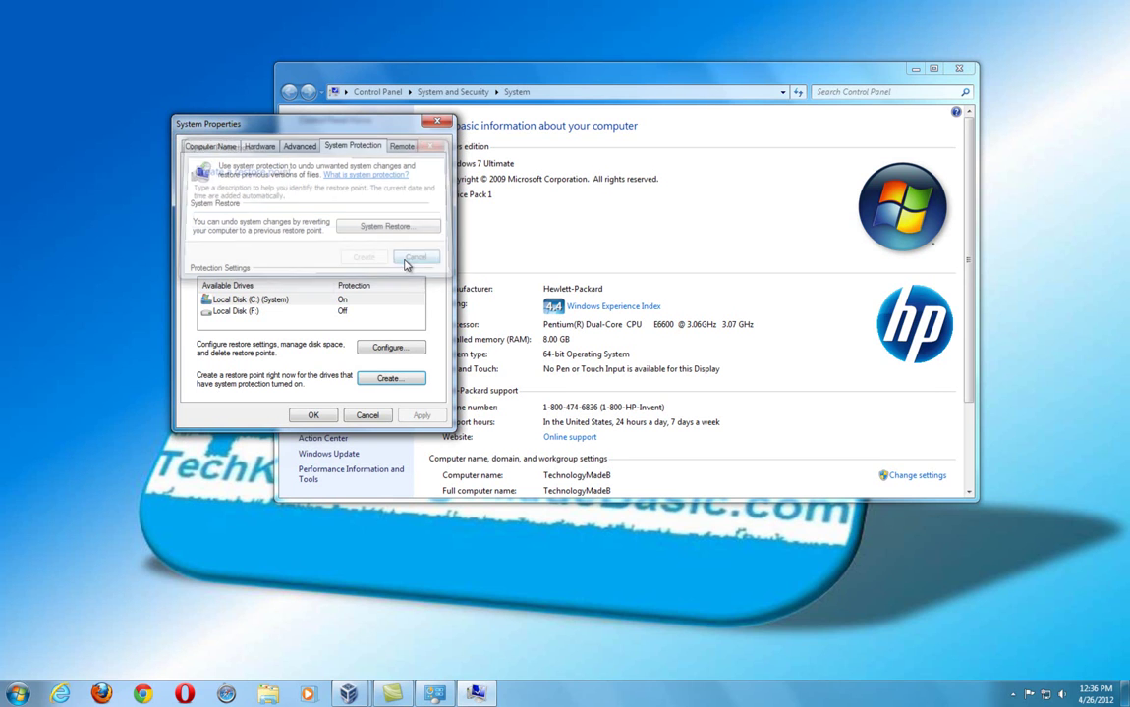
pyautogui.click(389, 349)
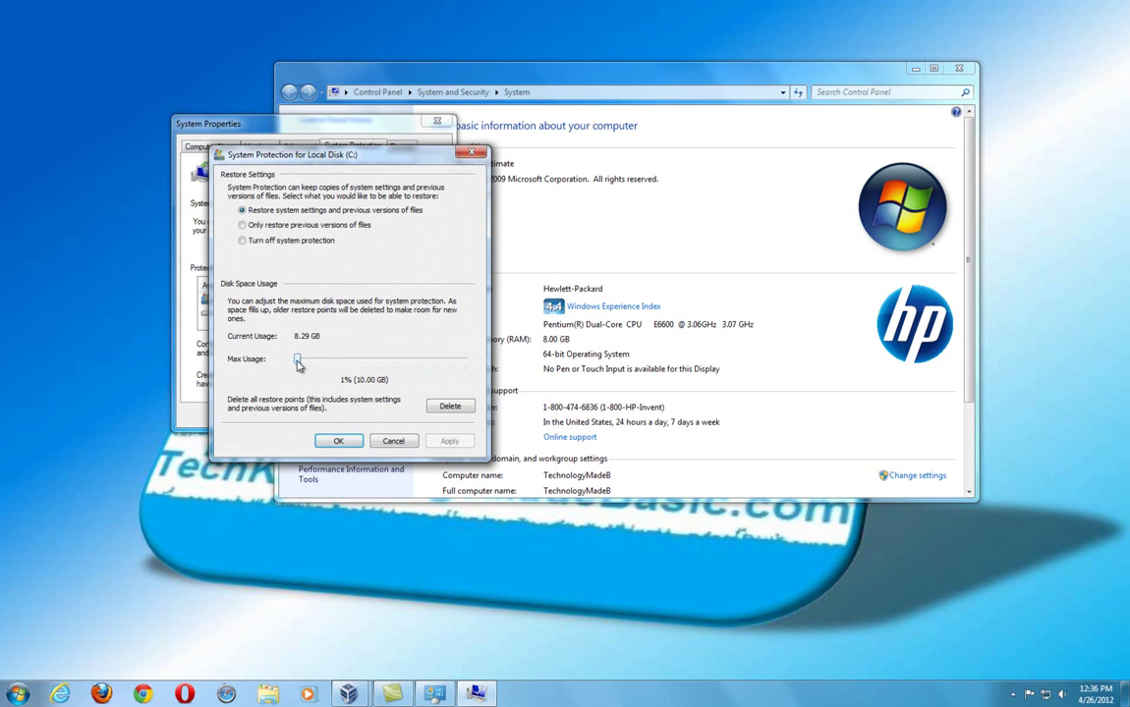
pyautogui.moveTo(299, 365)
pyautogui.mouseDown()
pyautogui.moveTo(375, 364)
pyautogui.moveTo(295, 365)
pyautogui.mouseUp()
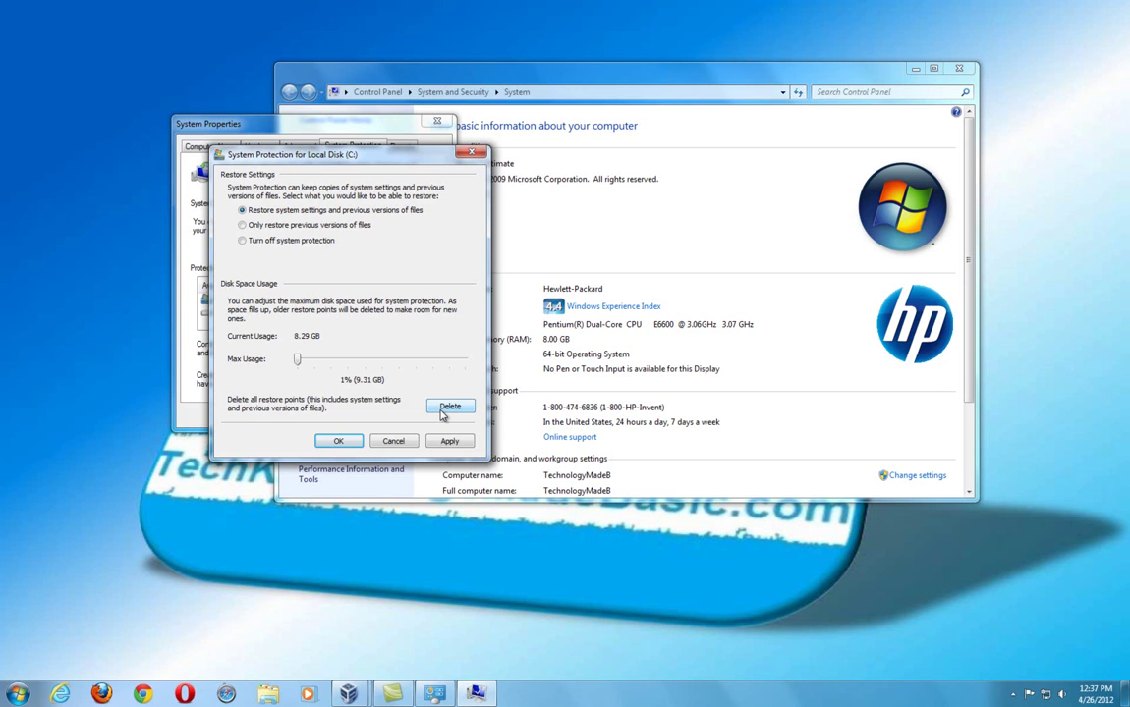
pyautogui.click(393, 441)
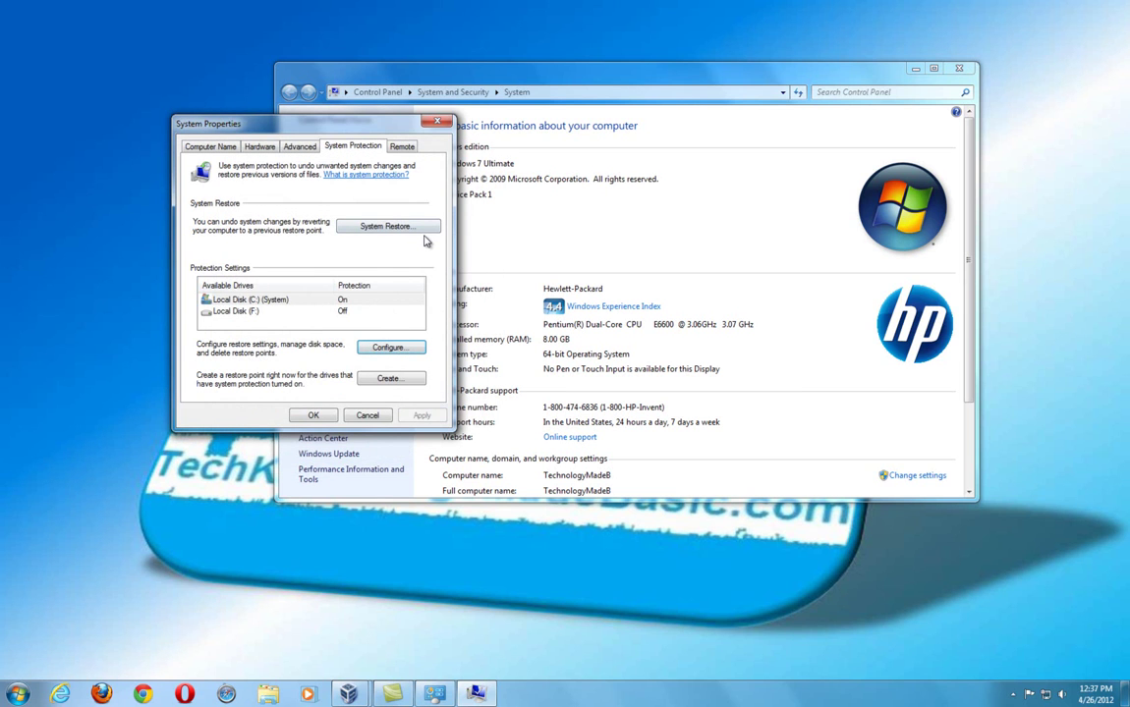
# Step: Close the Windows 7 System windows and switch to the Windows Vista virtual machine
pyautogui.click(367, 415)
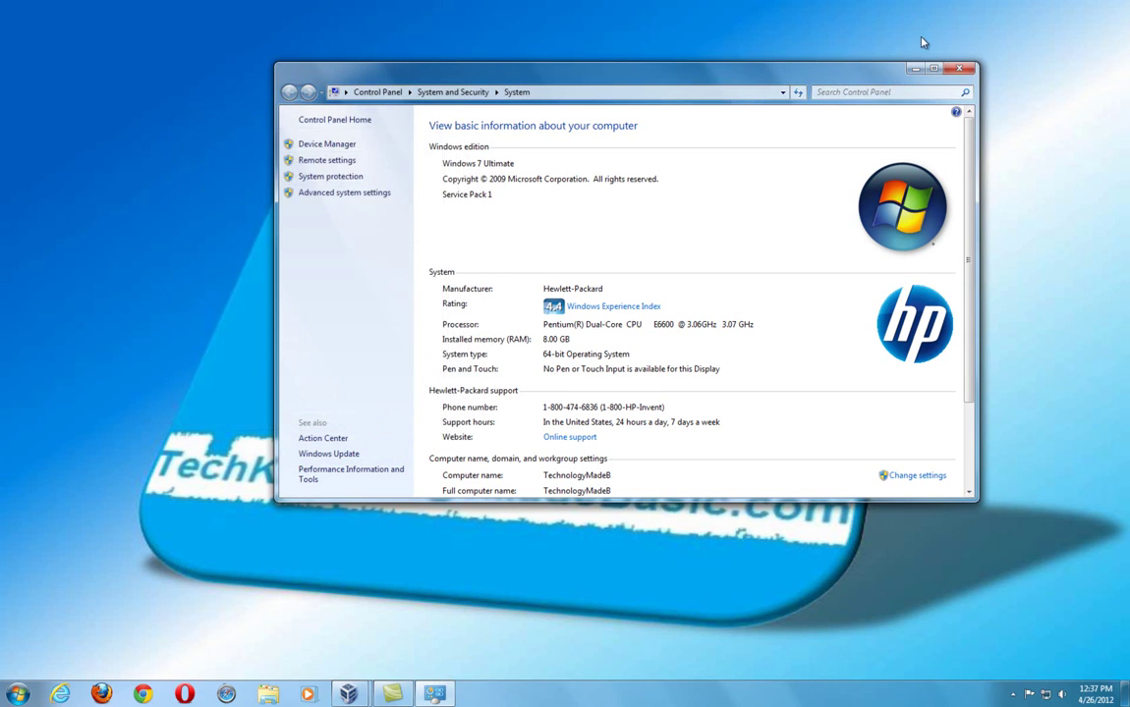
pyautogui.click(957, 69)
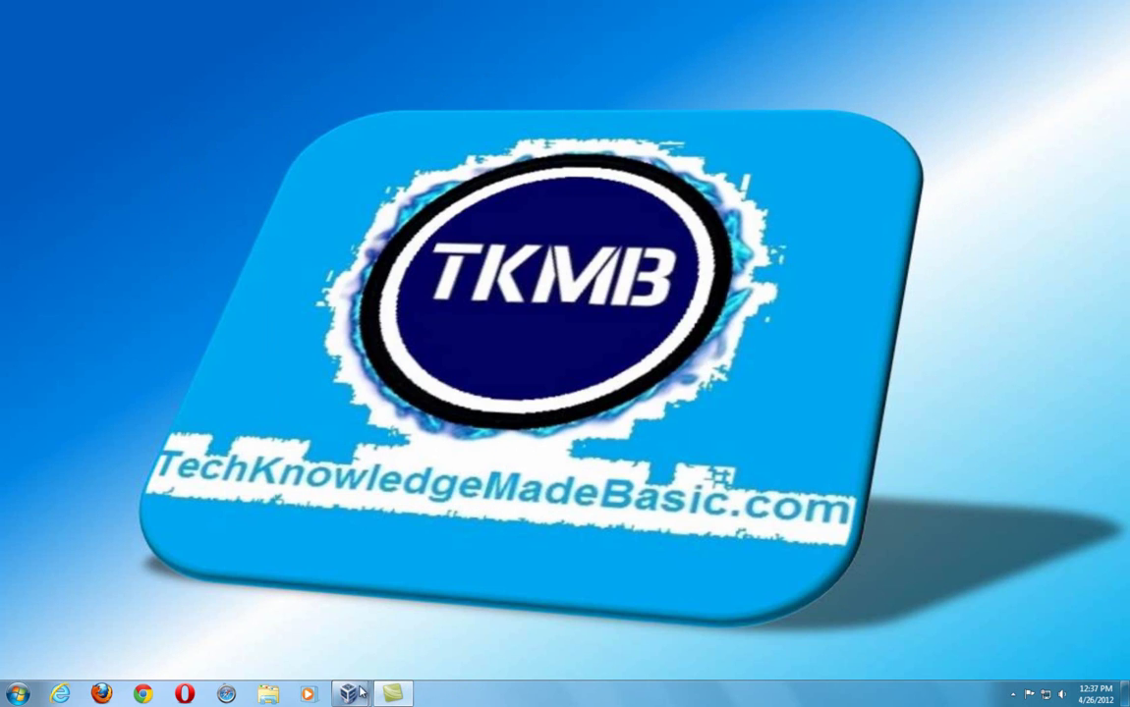
pyautogui.moveTo(359, 694)
pyautogui.click(409, 643)
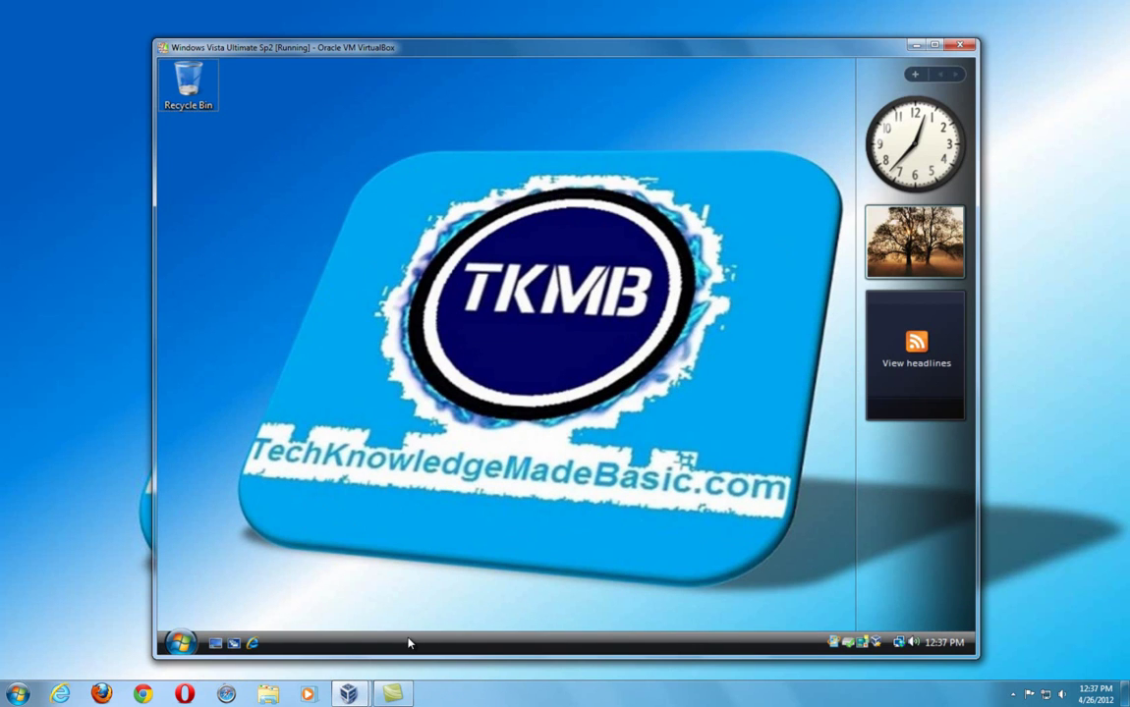
# Step: Open Vista's System Protection settings from Computer's Properties, approving the permission prompt
pyautogui.click(181, 642)
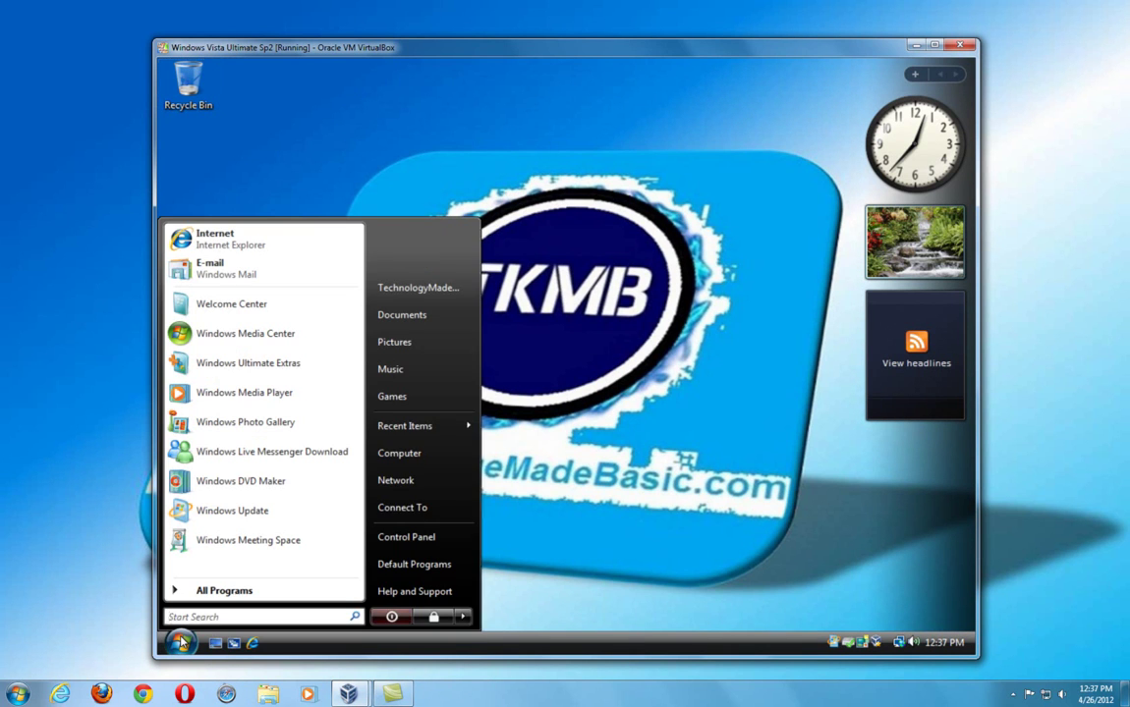
pyautogui.rightClick(401, 457)
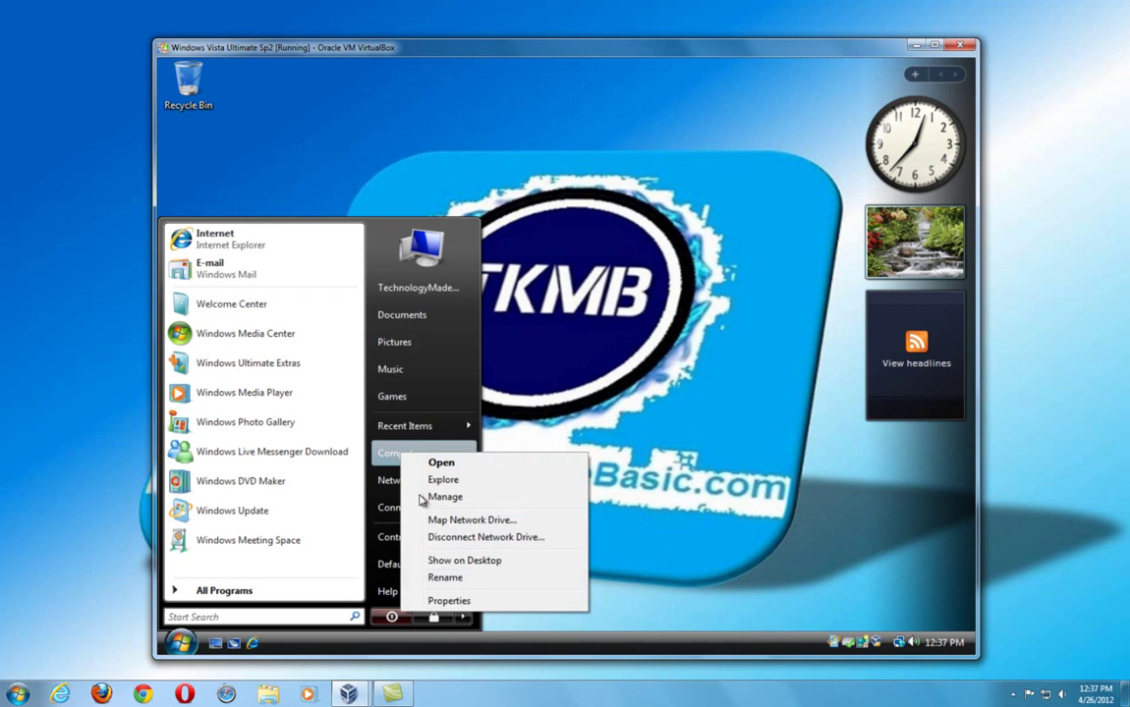
pyautogui.click(483, 604)
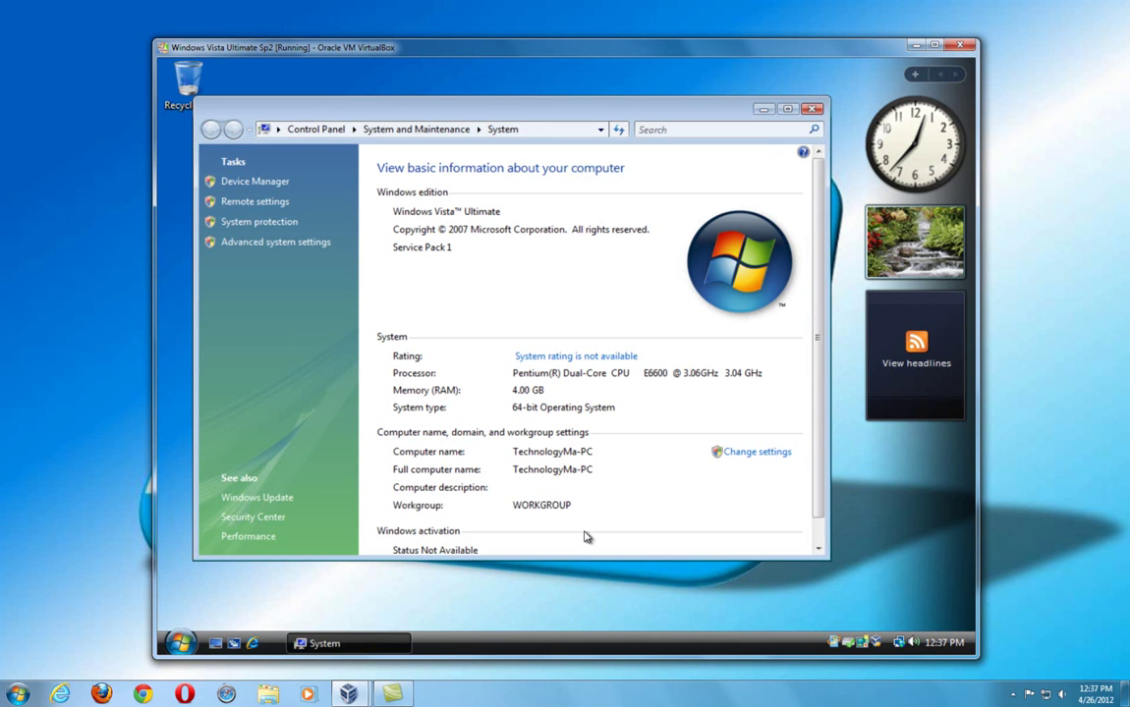
pyautogui.click(253, 223)
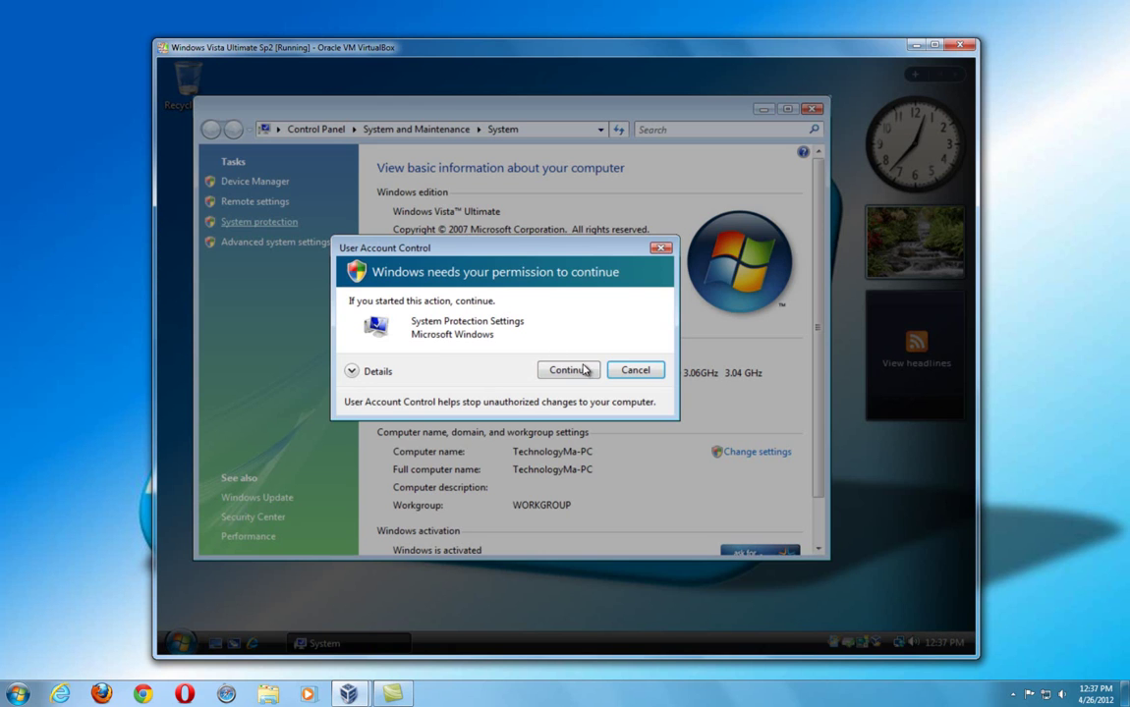
pyautogui.click(577, 375)
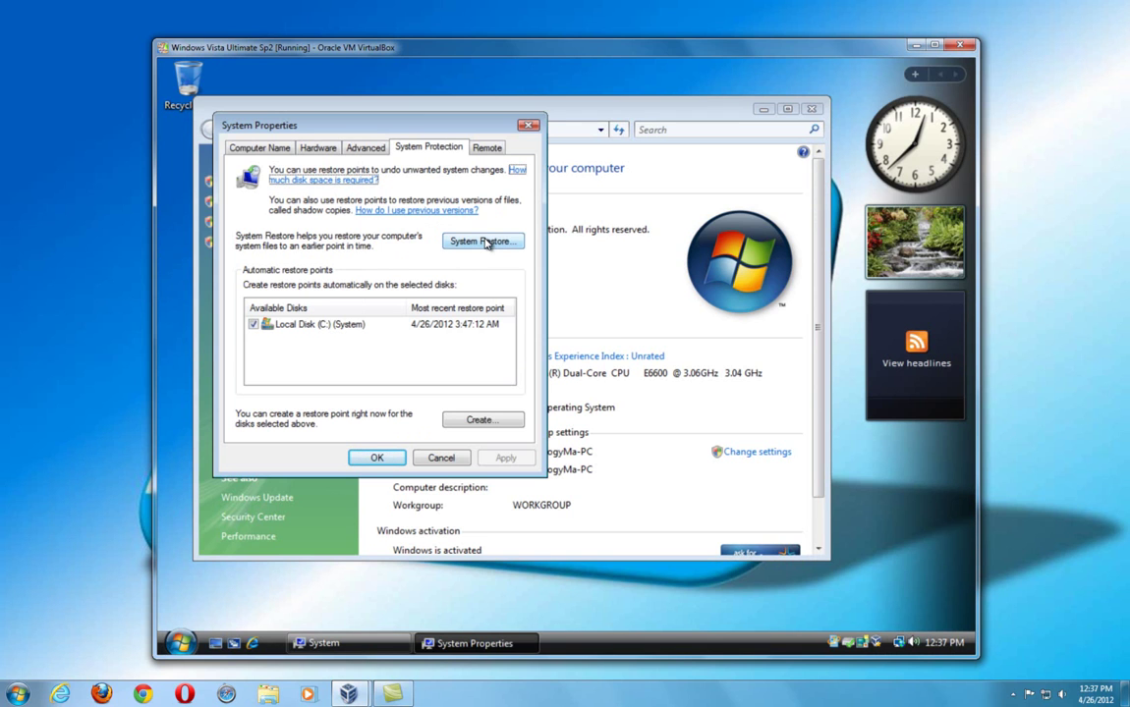
# Step: Start a Vista restore point, then close the dialog without a description
pyautogui.click(496, 423)
pyautogui.click(309, 230)
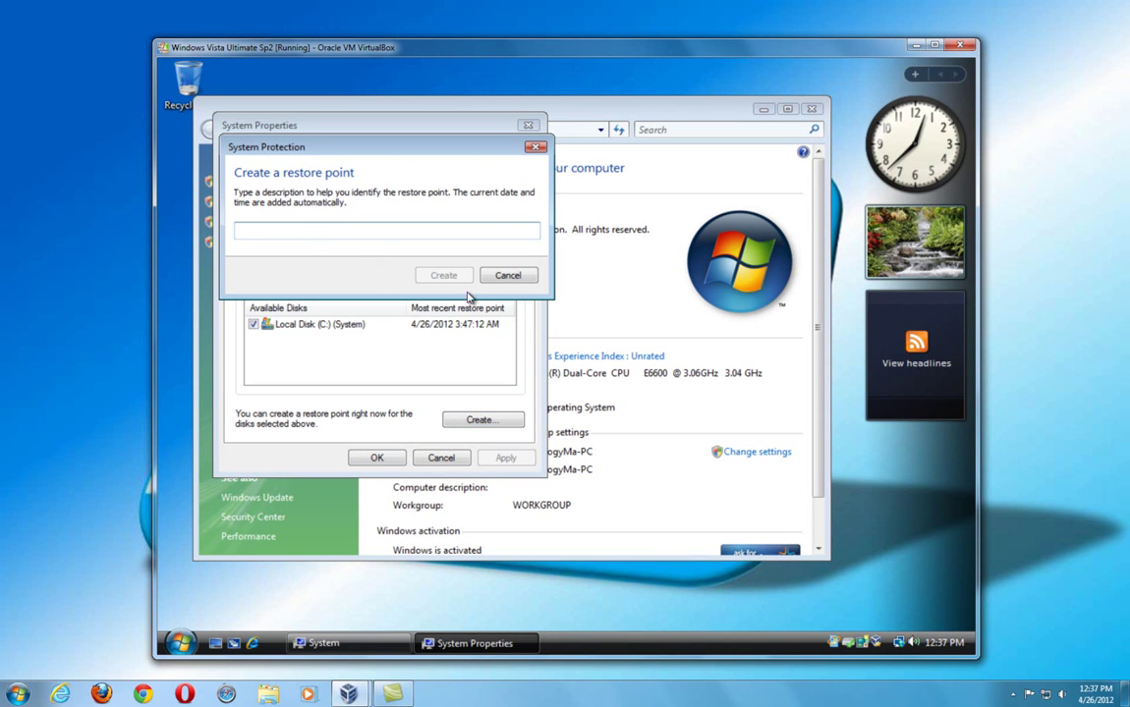
pyautogui.click(535, 147)
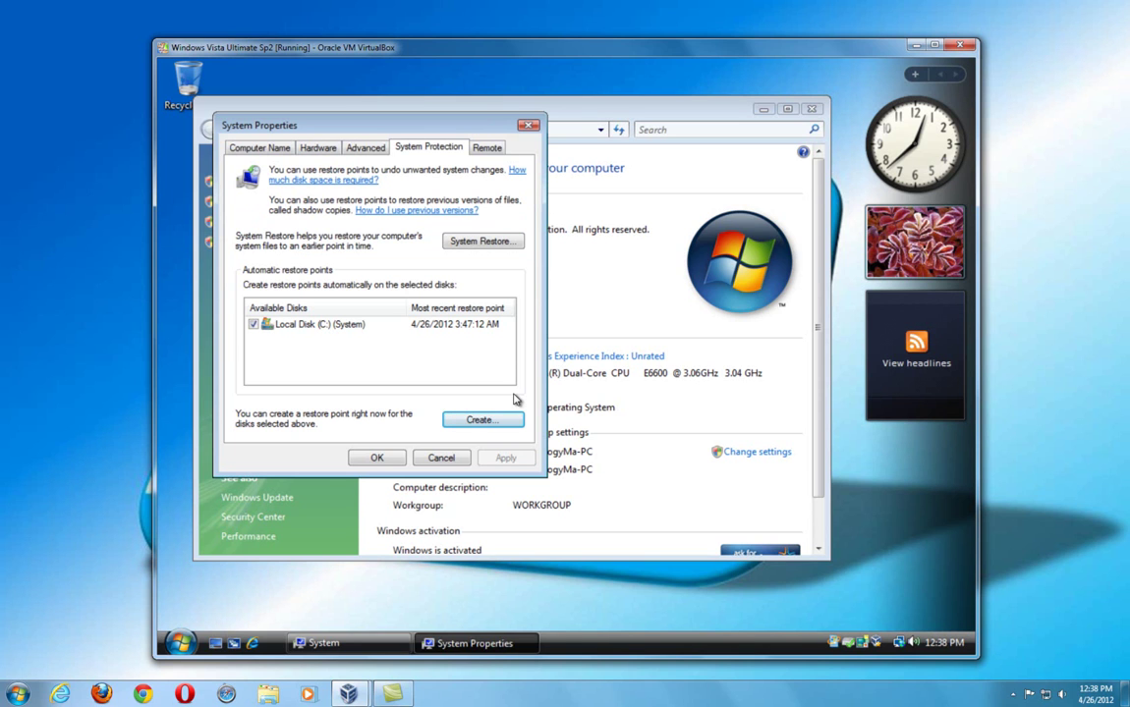
# Step: Close Vista's System windows and launch Command Prompt from Accessories as administrator
pyautogui.click(441, 460)
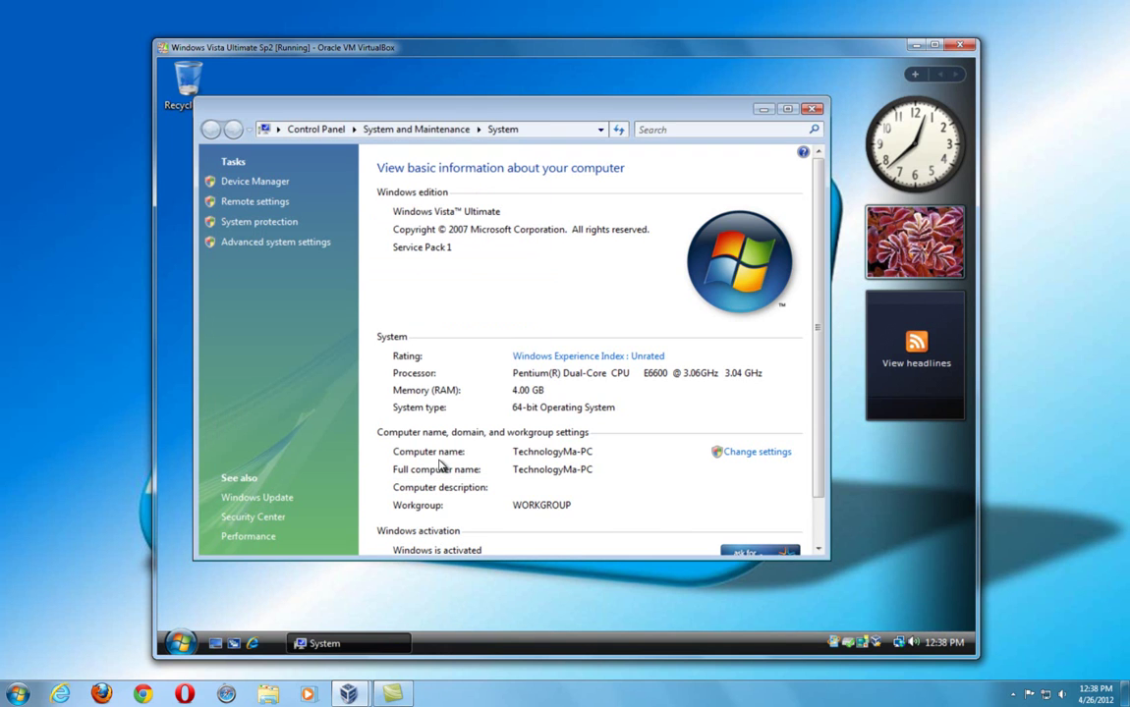
pyautogui.click(811, 108)
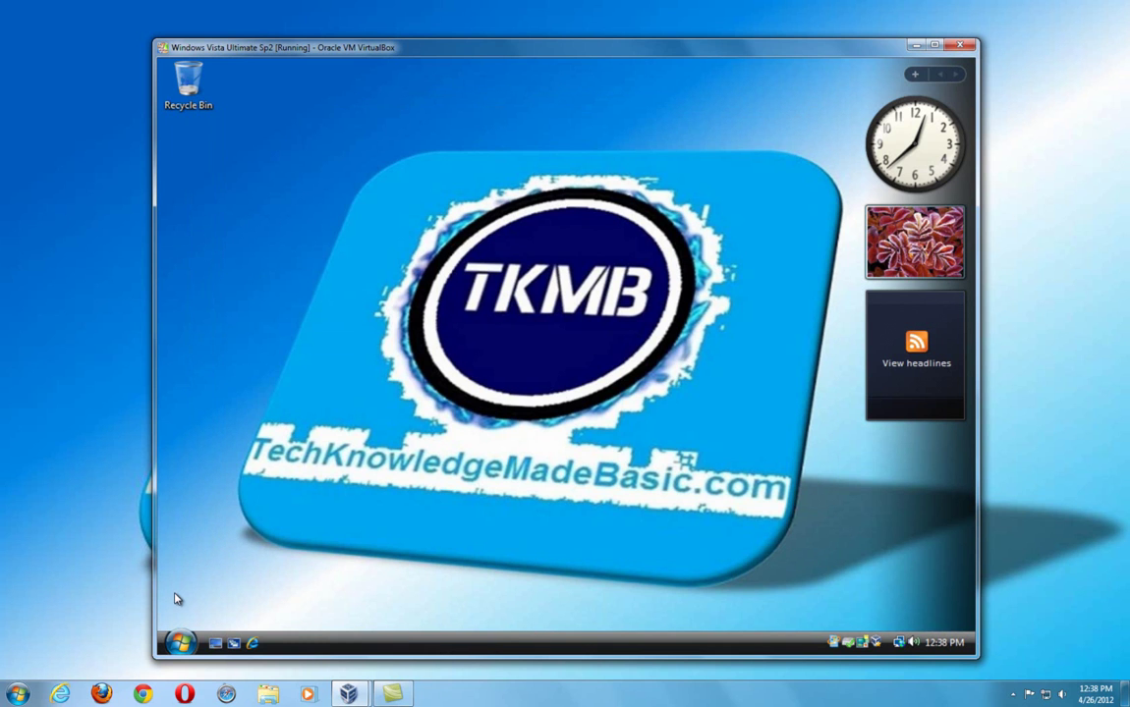
pyautogui.click(180, 642)
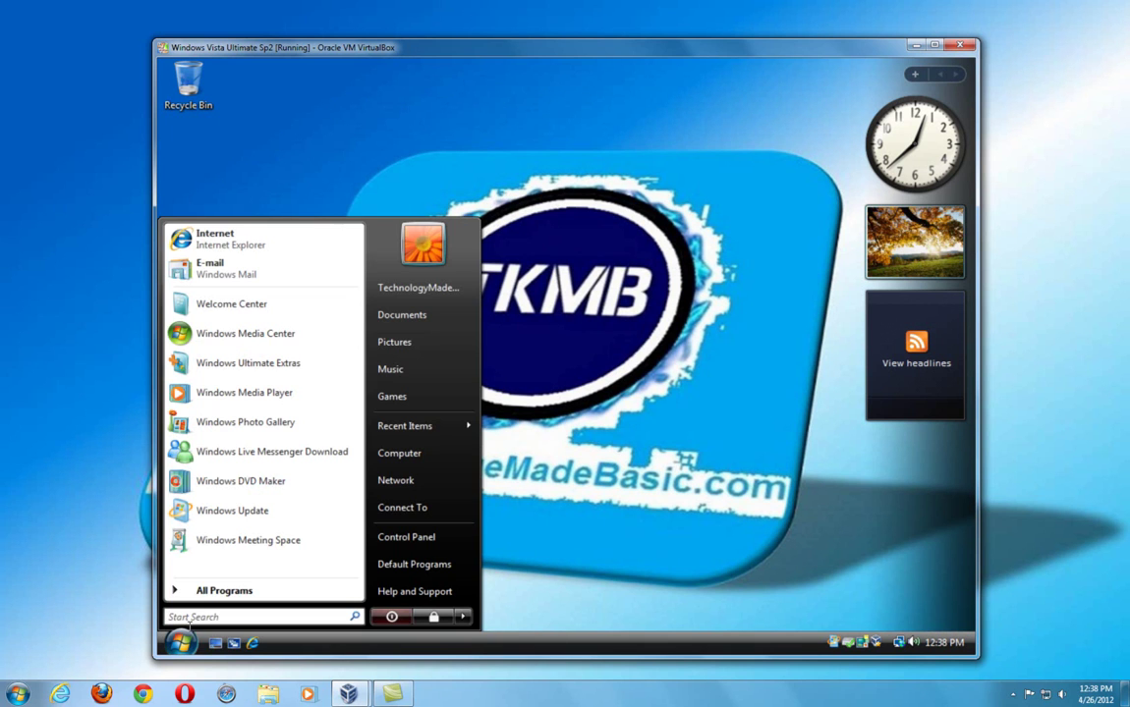
pyautogui.click(202, 594)
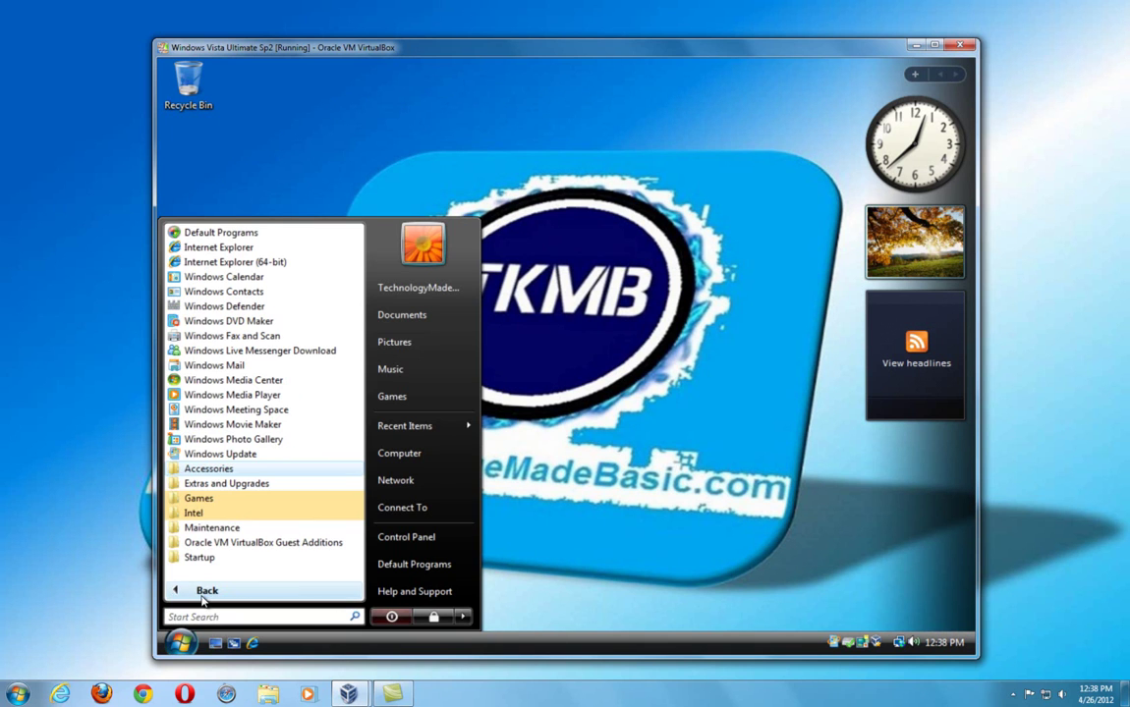
pyautogui.click(209, 472)
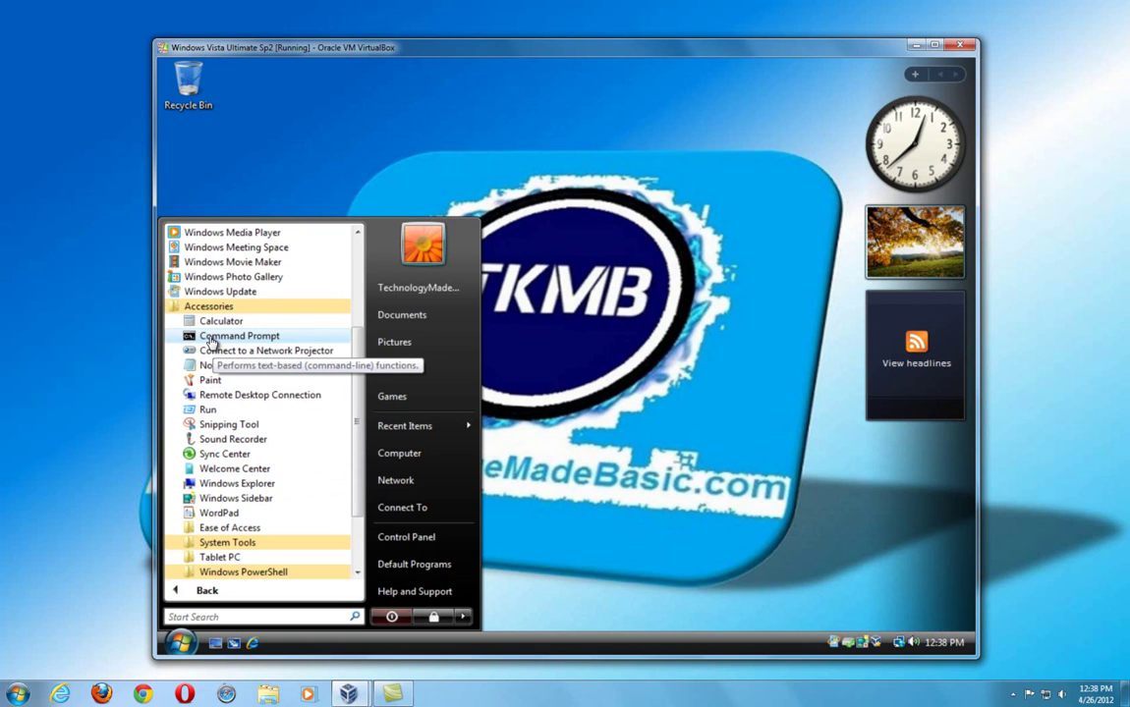
pyautogui.rightClick(211, 340)
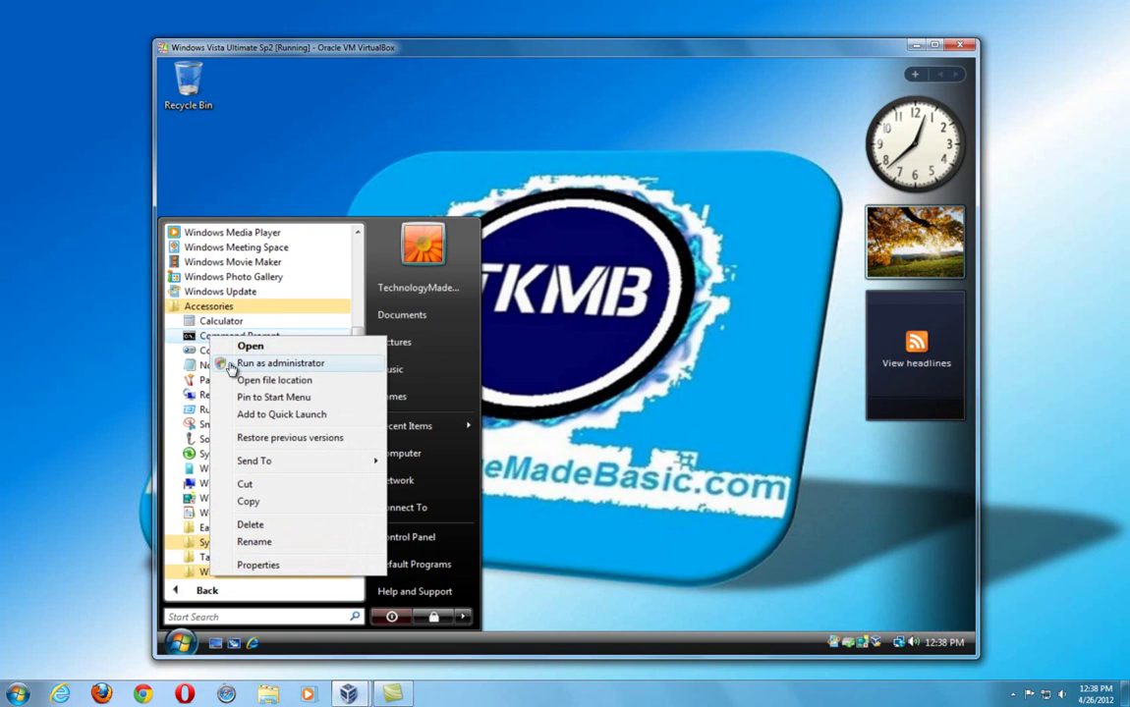
pyautogui.click(232, 366)
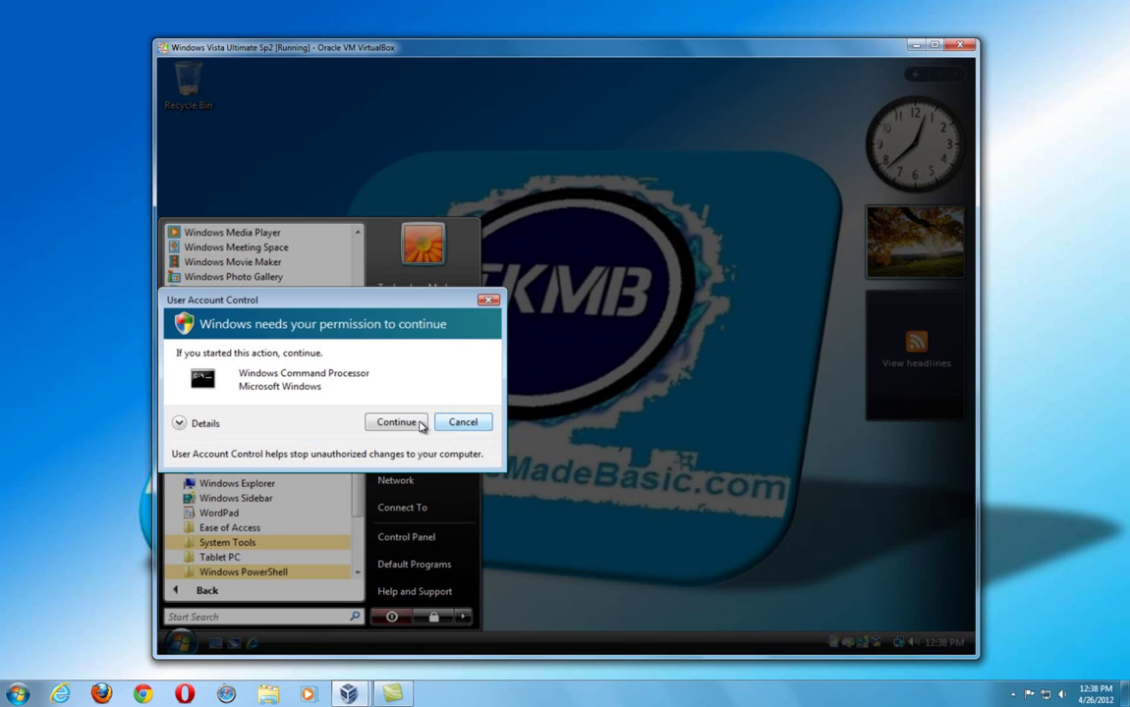
pyautogui.click(397, 422)
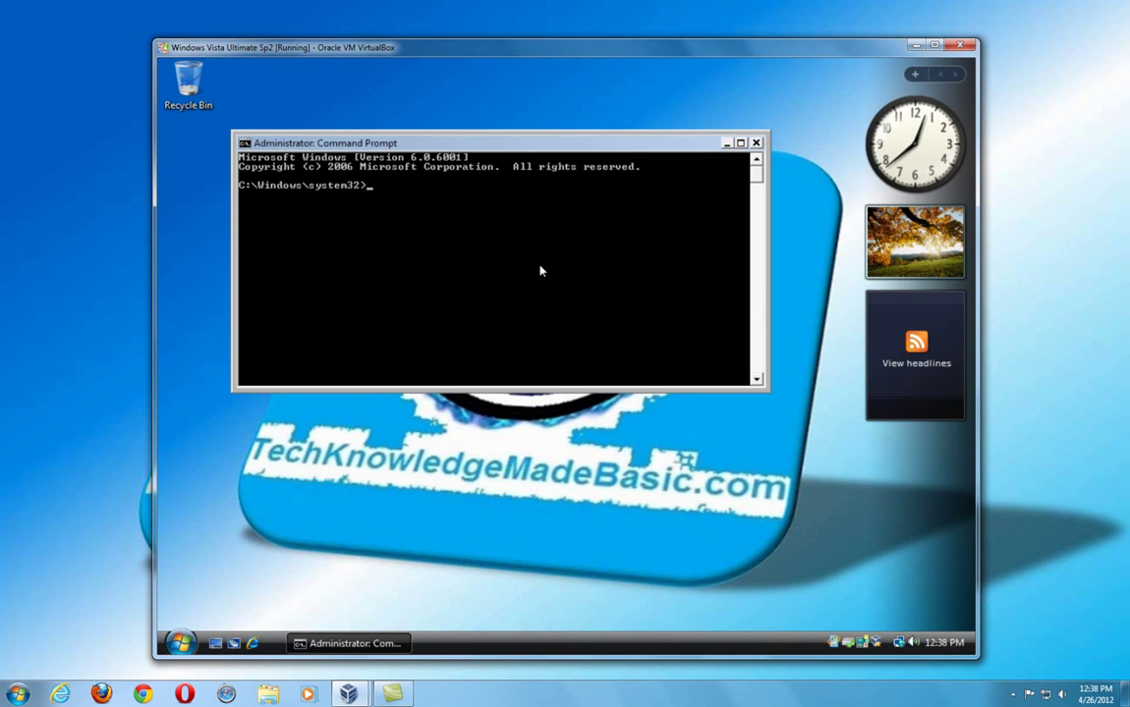
# Step: Check vssadmin help, then list shadow storage: C: uses 6.387 GB of 9.766 GB maximum
pyautogui.moveTo(472, 144); pyautogui.dragTo(476, 159)
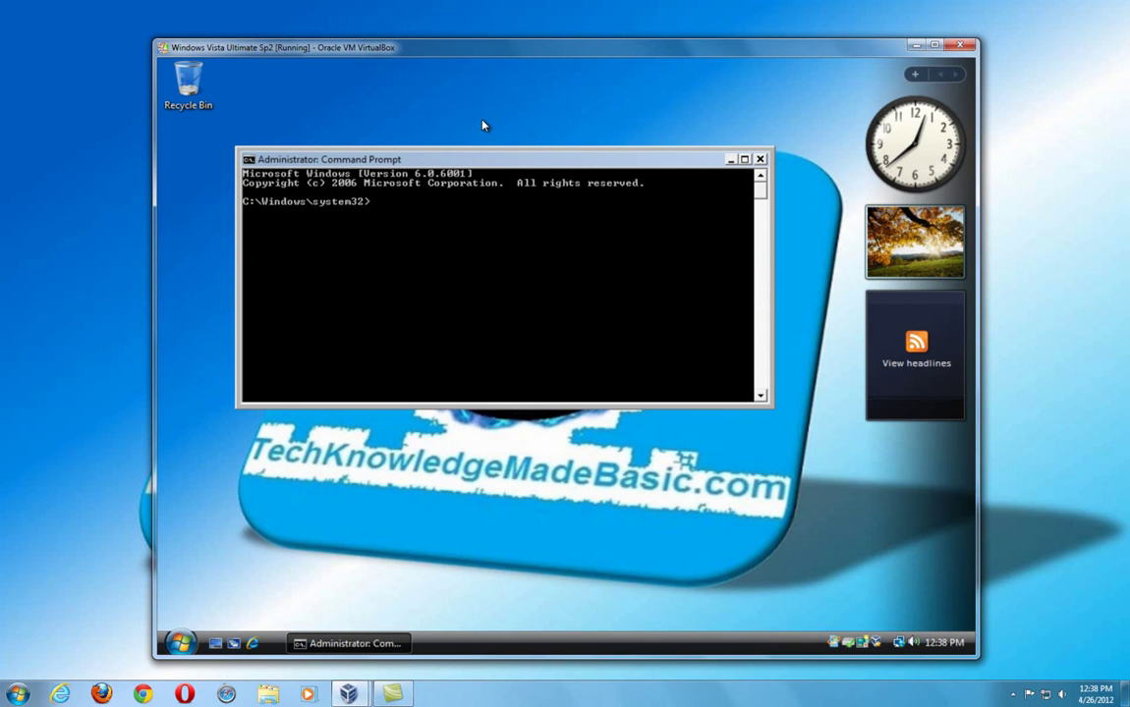
pyautogui.write('vssadmin /?')
pyautogui.press('Return')
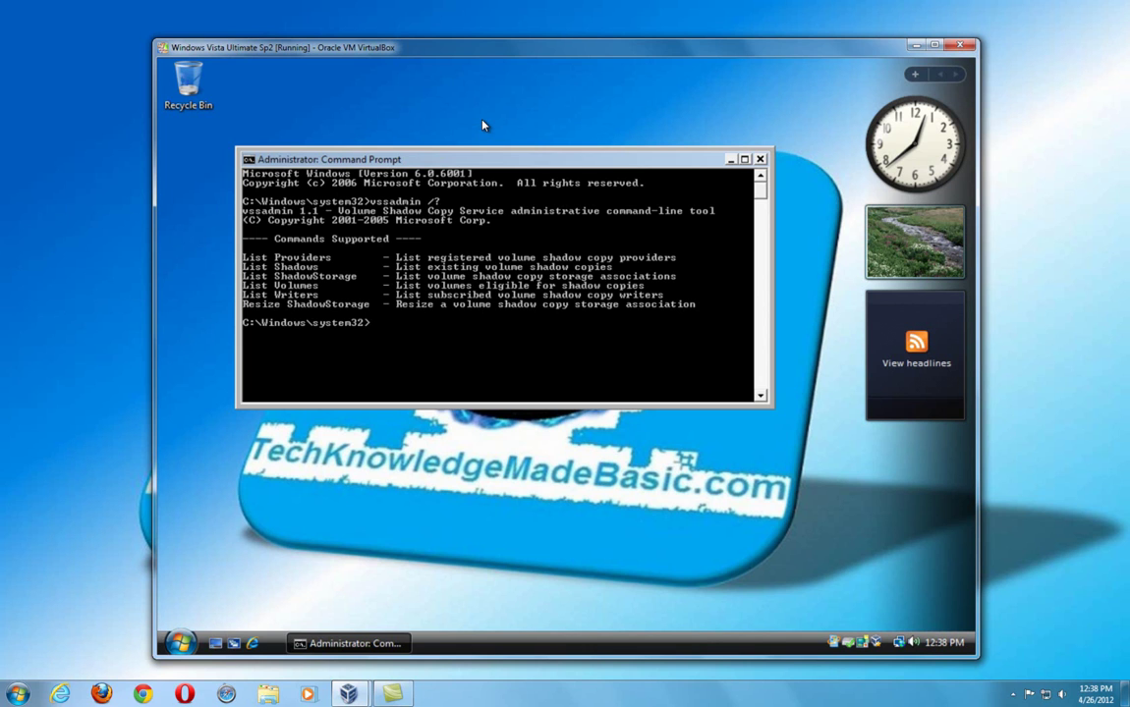
pyautogui.write('vssadmin list shad')
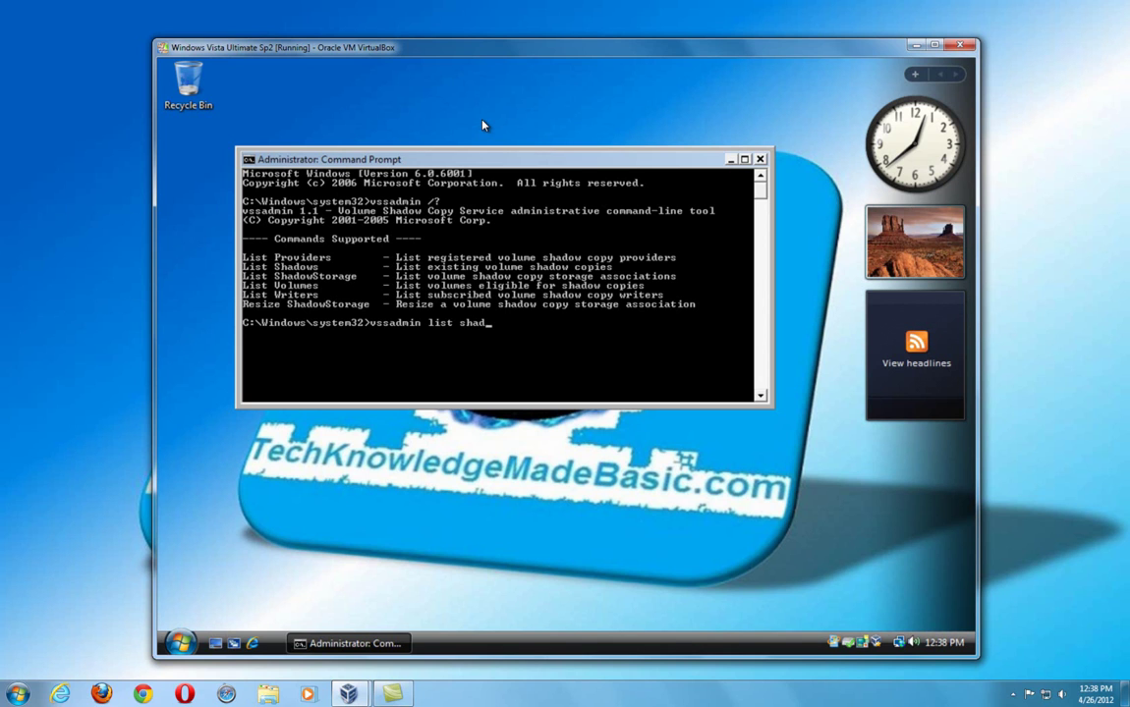
pyautogui.write('owstorage')
pyautogui.press('Return')
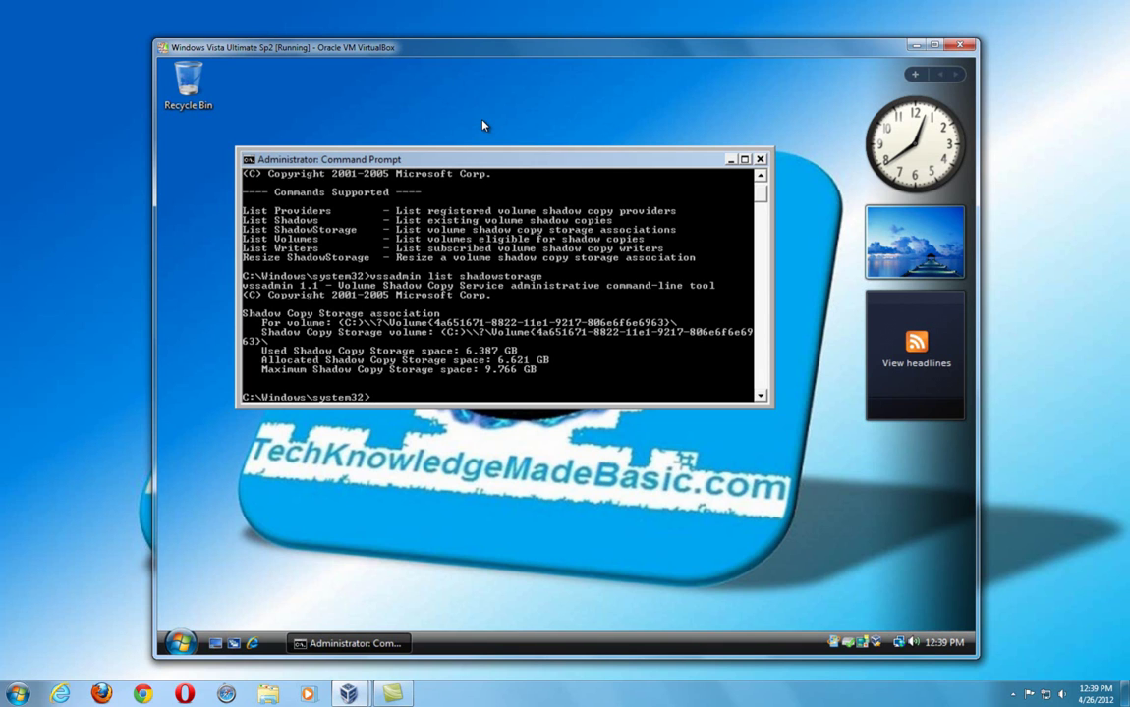
# Step: Run 'vssadmin resize shadowstorage /on=c: /for=c: /maxsize=15000mb' to enlarge C:'s shadow storage
pyautogui.write('vssadmin resize shadowstorage')
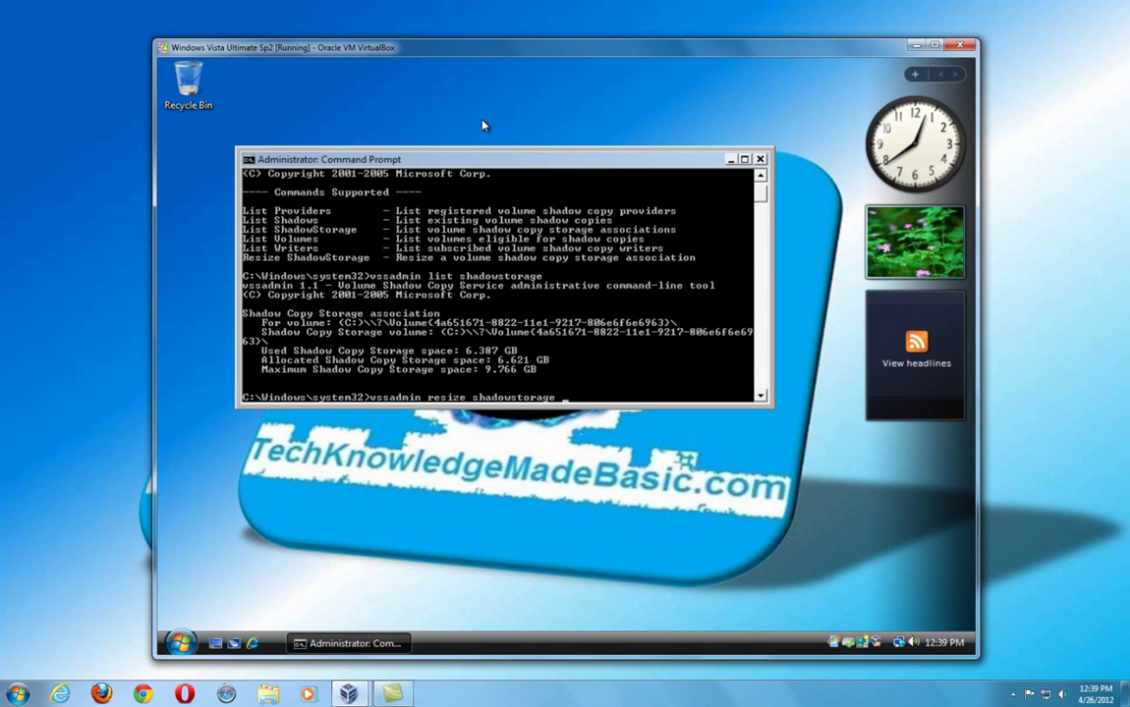
pyautogui.write(' /on=c: /for')
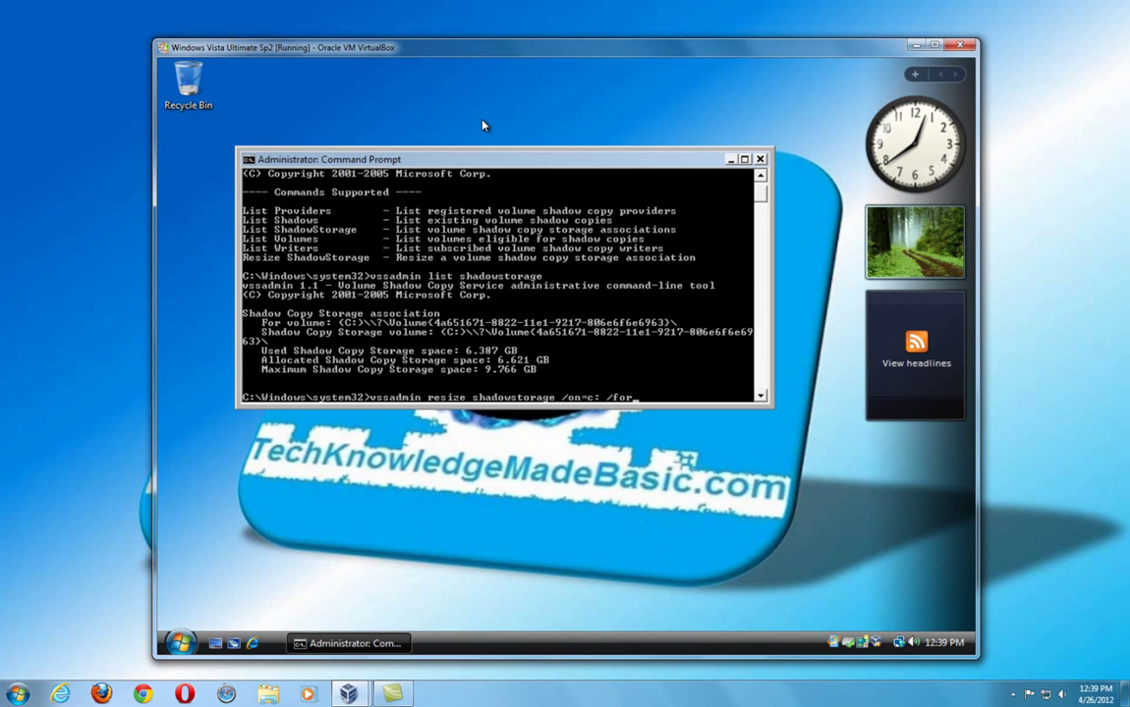
pyautogui.write('=c: /maxsize=')
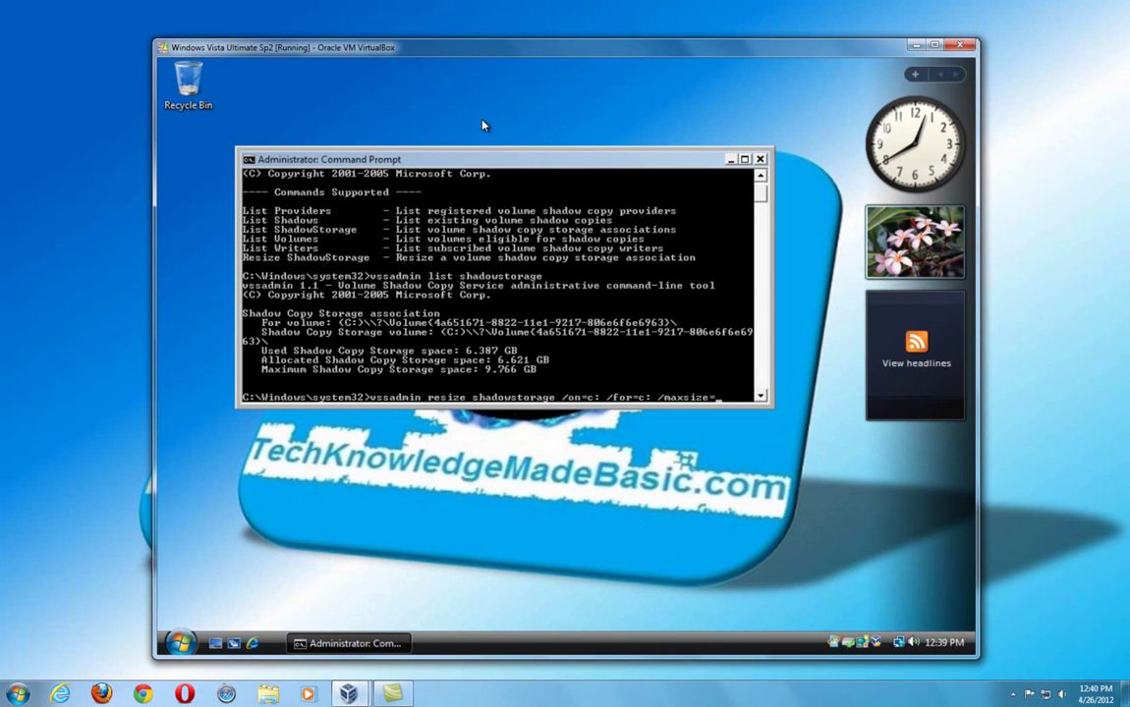
pyautogui.write('15000m')
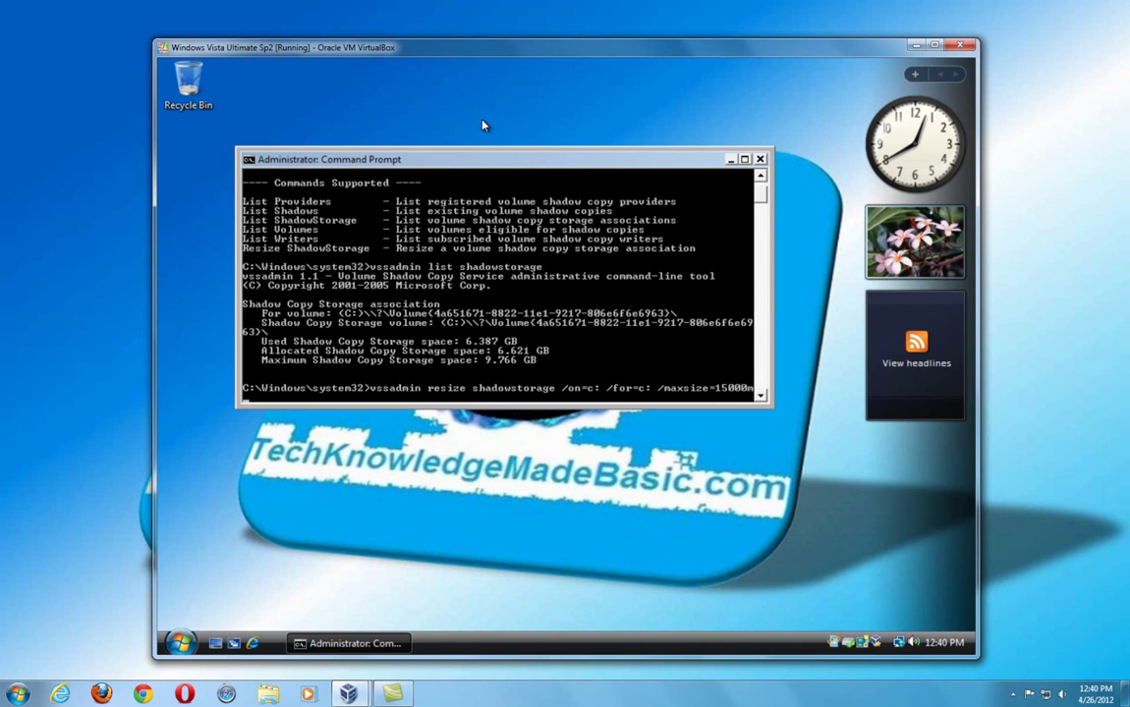
pyautogui.write('b')
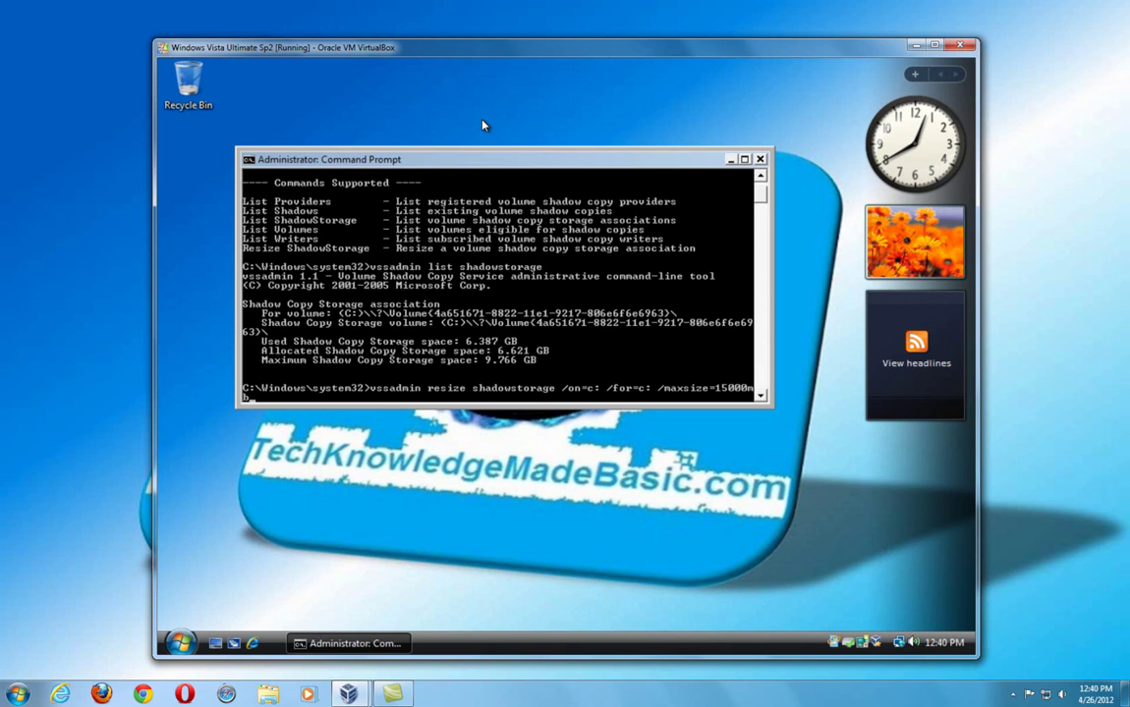
pyautogui.press('Return')
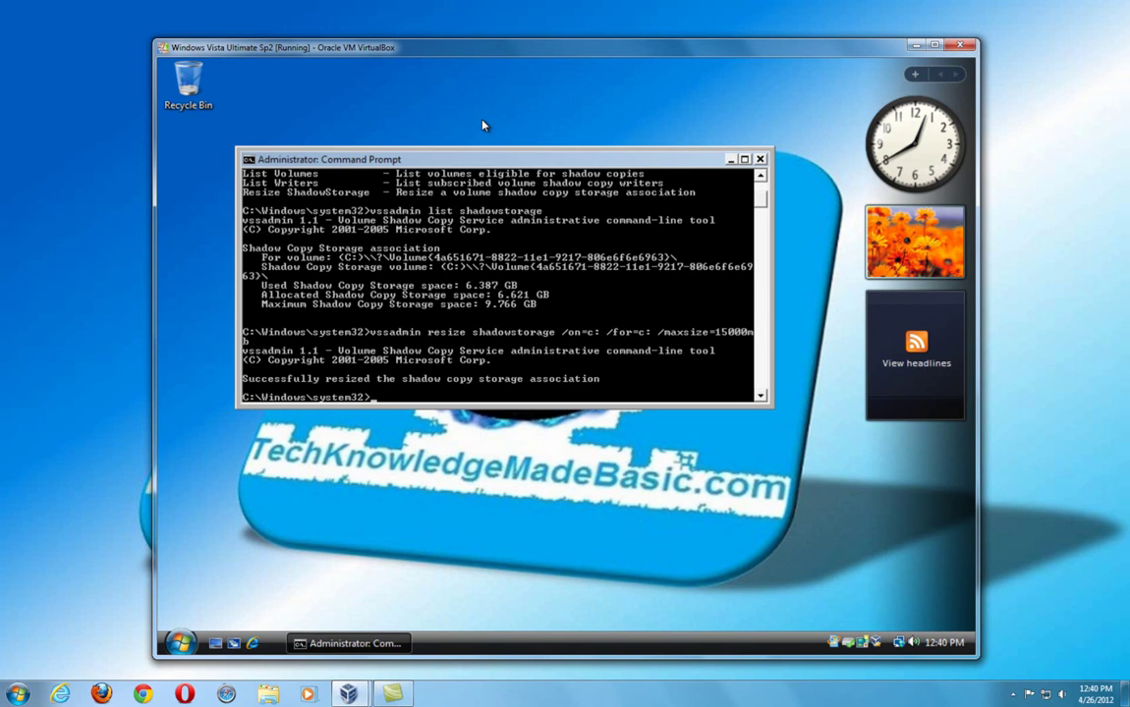
# Step: Re-list shadow storage to verify the 14.648 GB maximum, then close Command Prompt
pyautogui.write('vssadmin list sh')
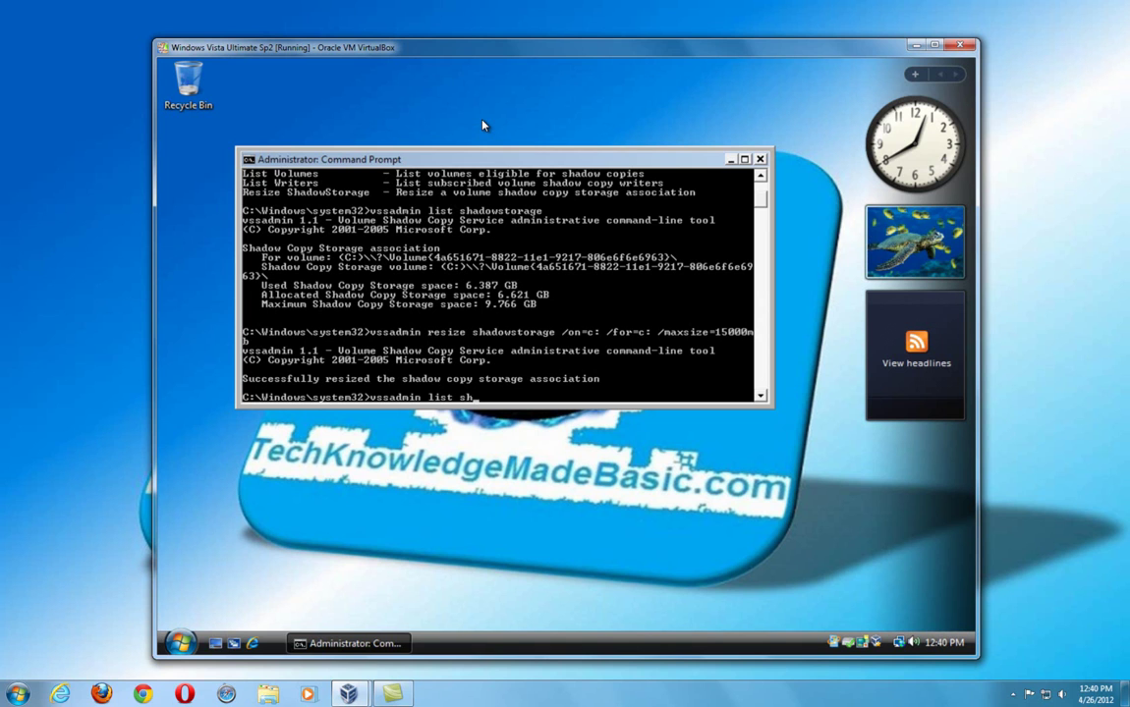
pyautogui.write('adowstorage')
pyautogui.press('Return')
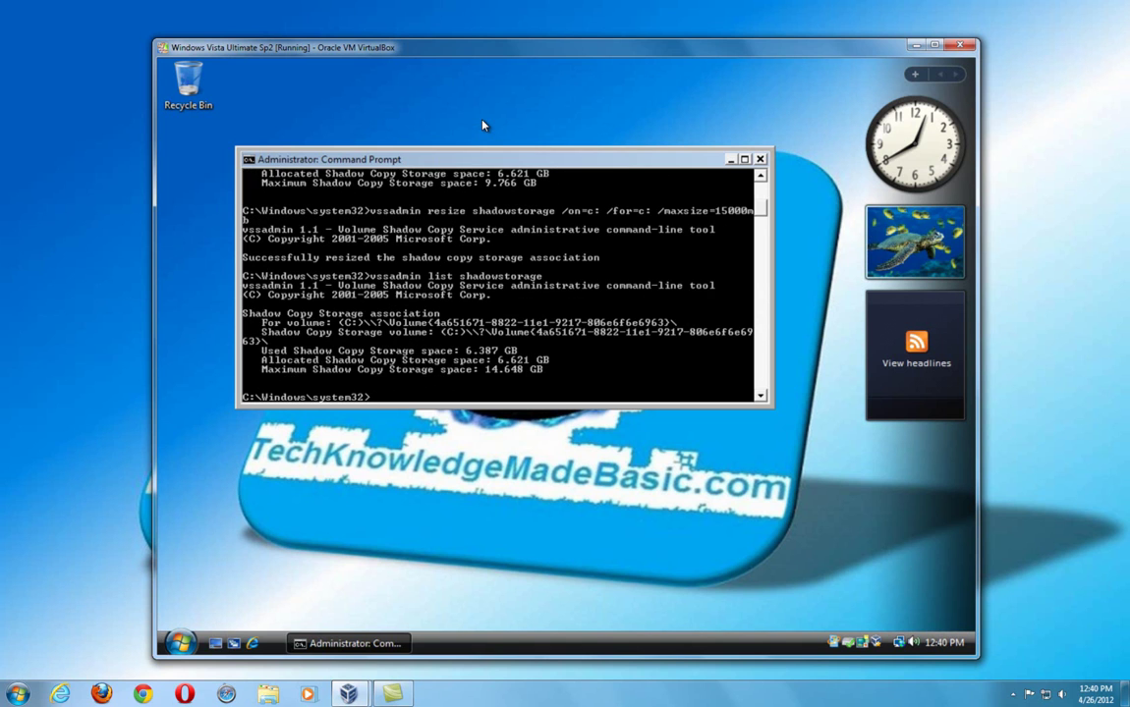
pyautogui.click(760, 159)
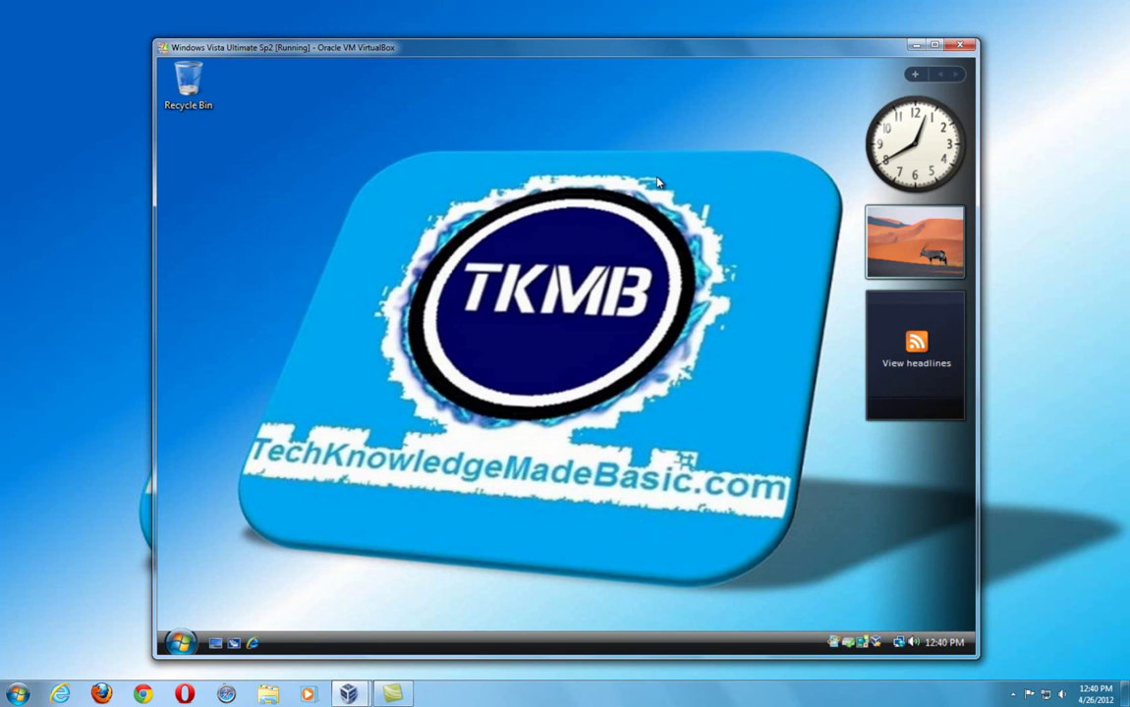
# Step: Switch to the Windows XP VM and browse Start > All Programs > Accessories > System Tools
pyautogui.click(959, 45)
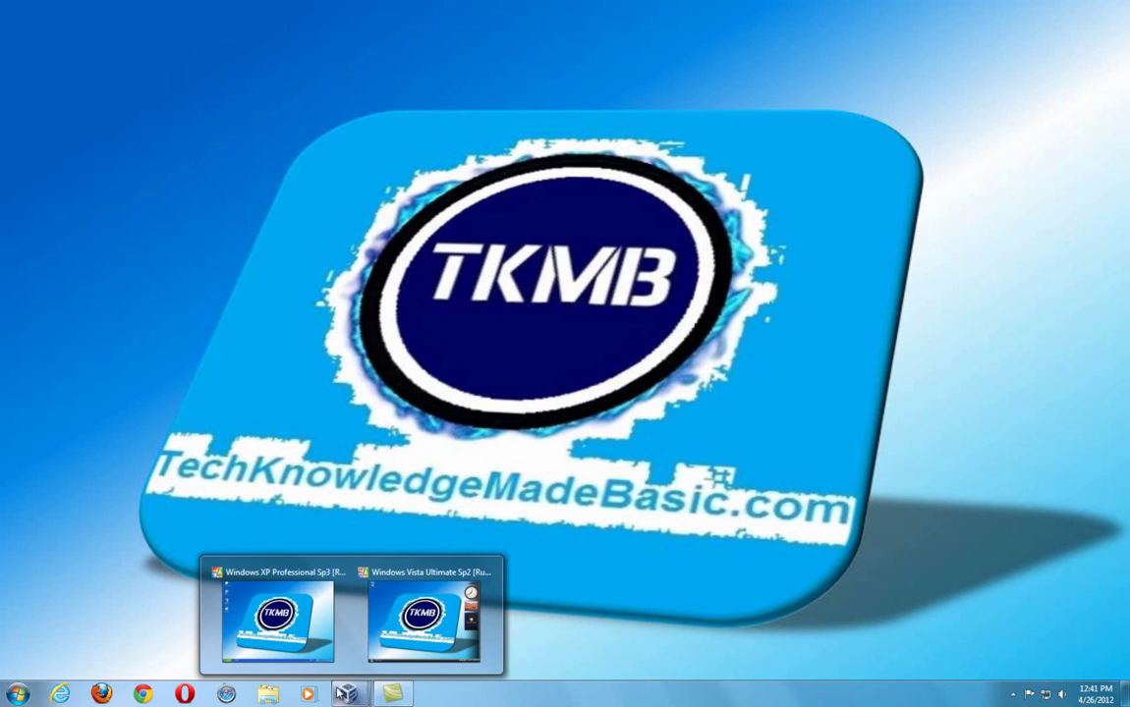
pyautogui.click(291, 643)
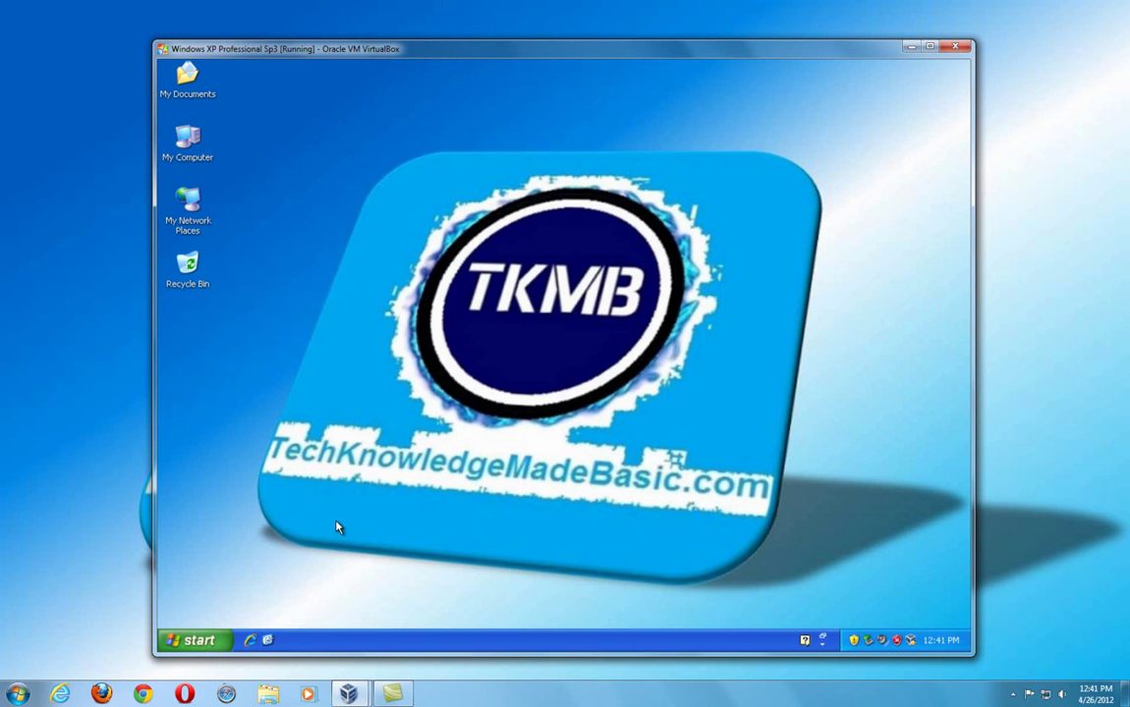
pyautogui.click(196, 648)
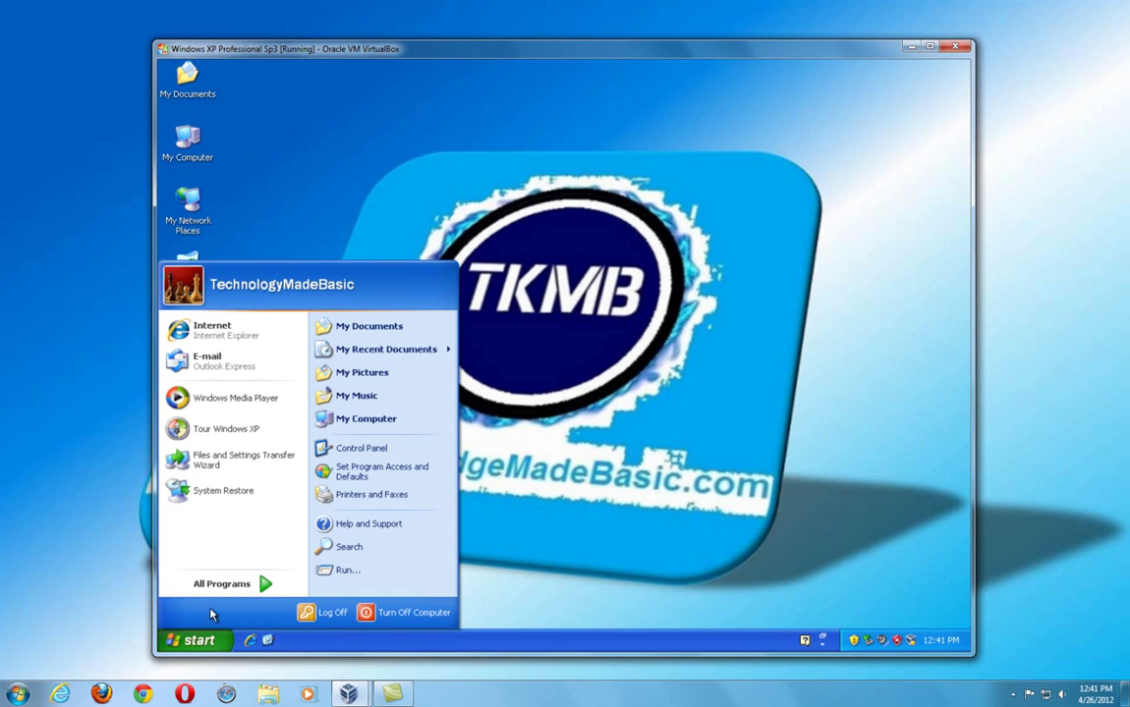
pyautogui.moveTo(218, 590)
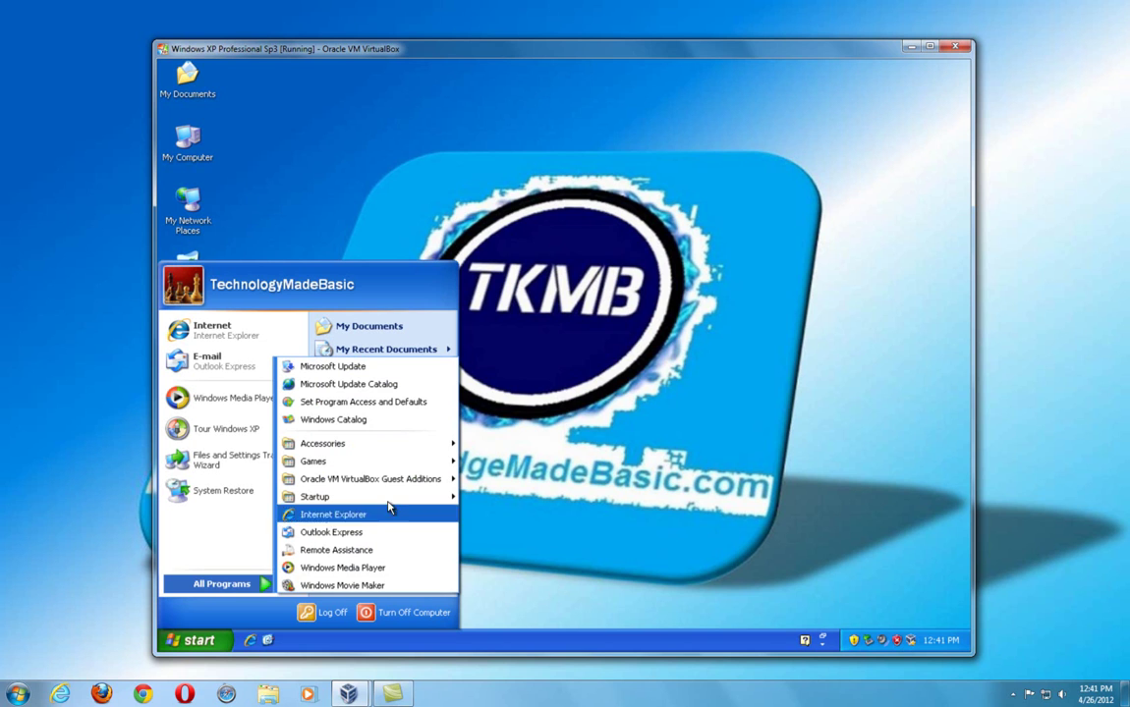
pyautogui.moveTo(399, 446)
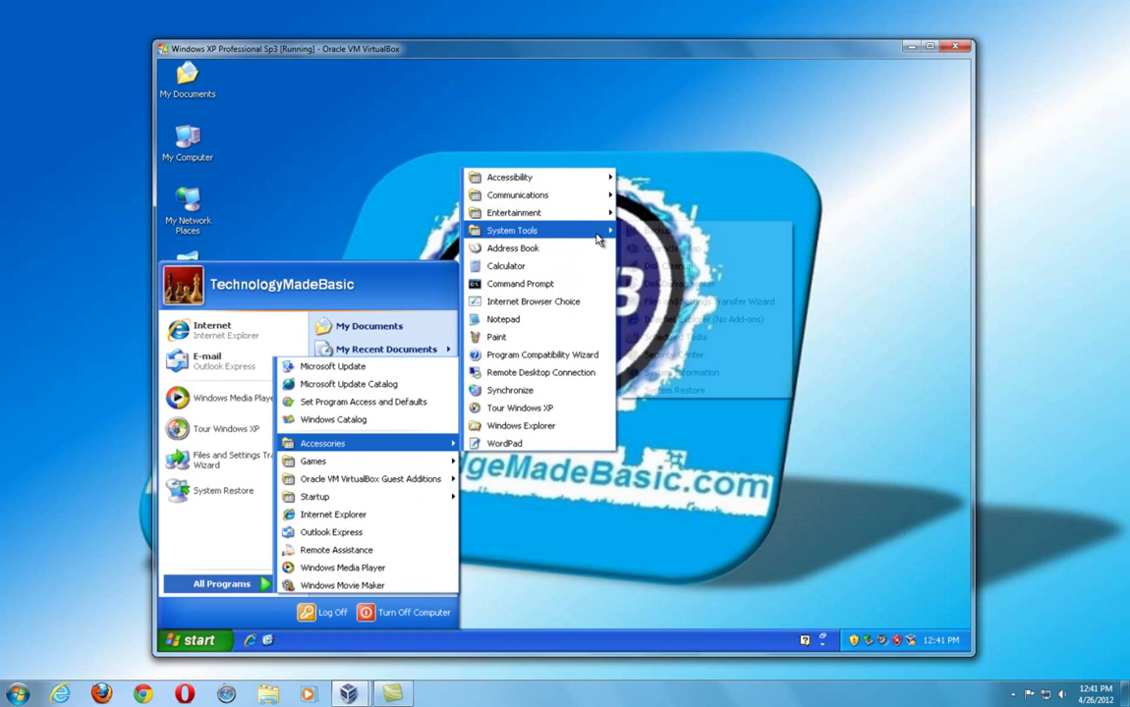
pyautogui.moveTo(598, 239)
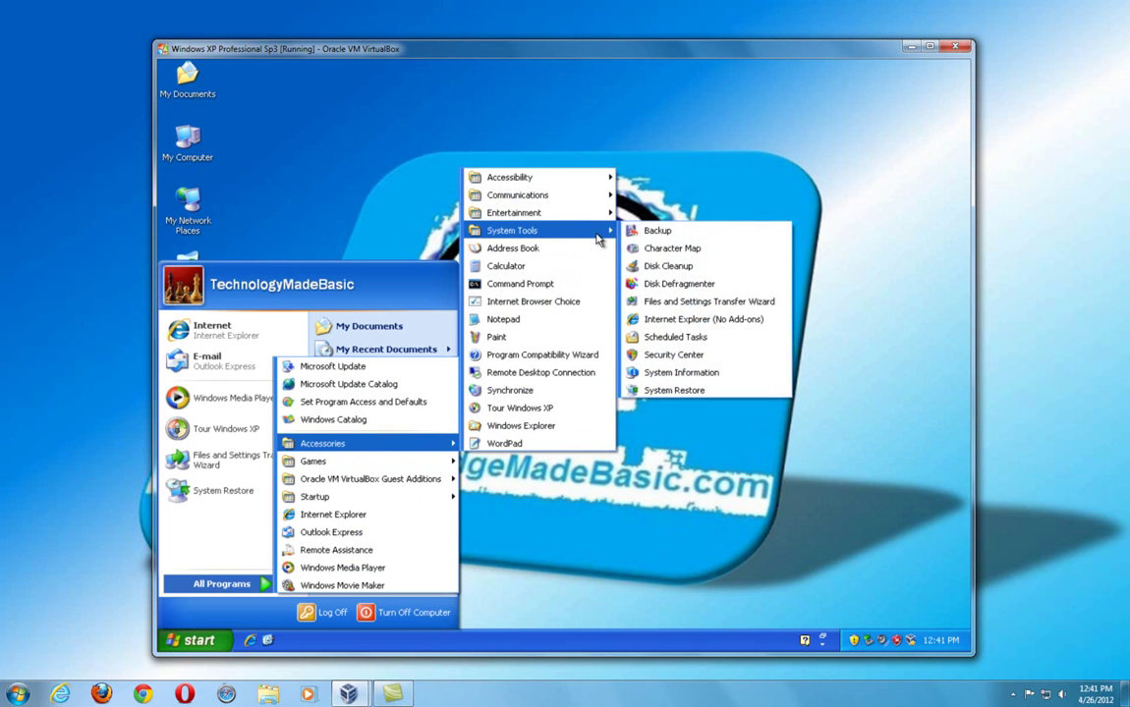
# Step: Launch System Restore, choose 'Create a restore point', and review then close its settings
pyautogui.click(674, 391)
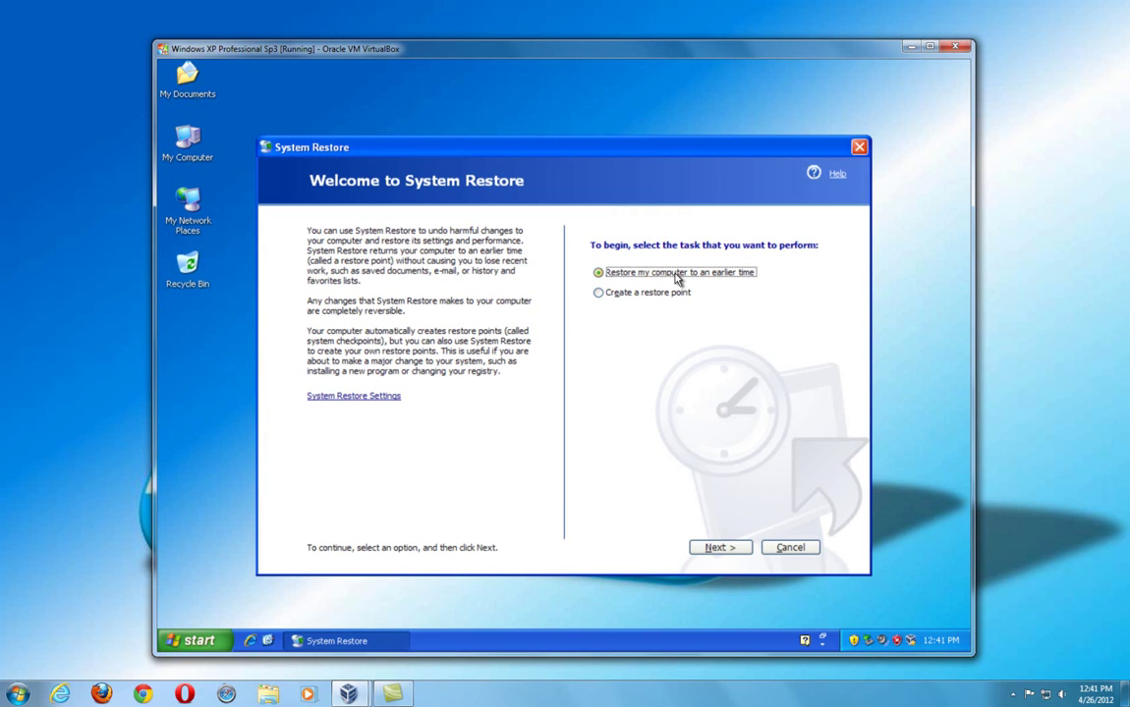
pyautogui.click(599, 294)
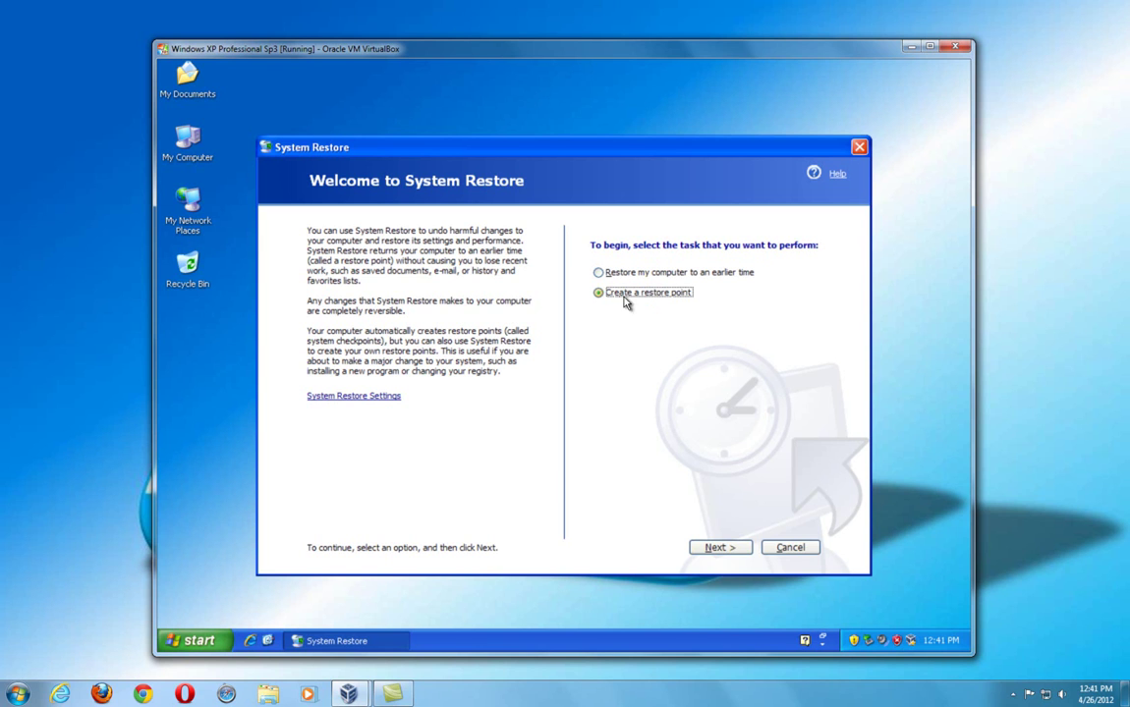
pyautogui.click(370, 398)
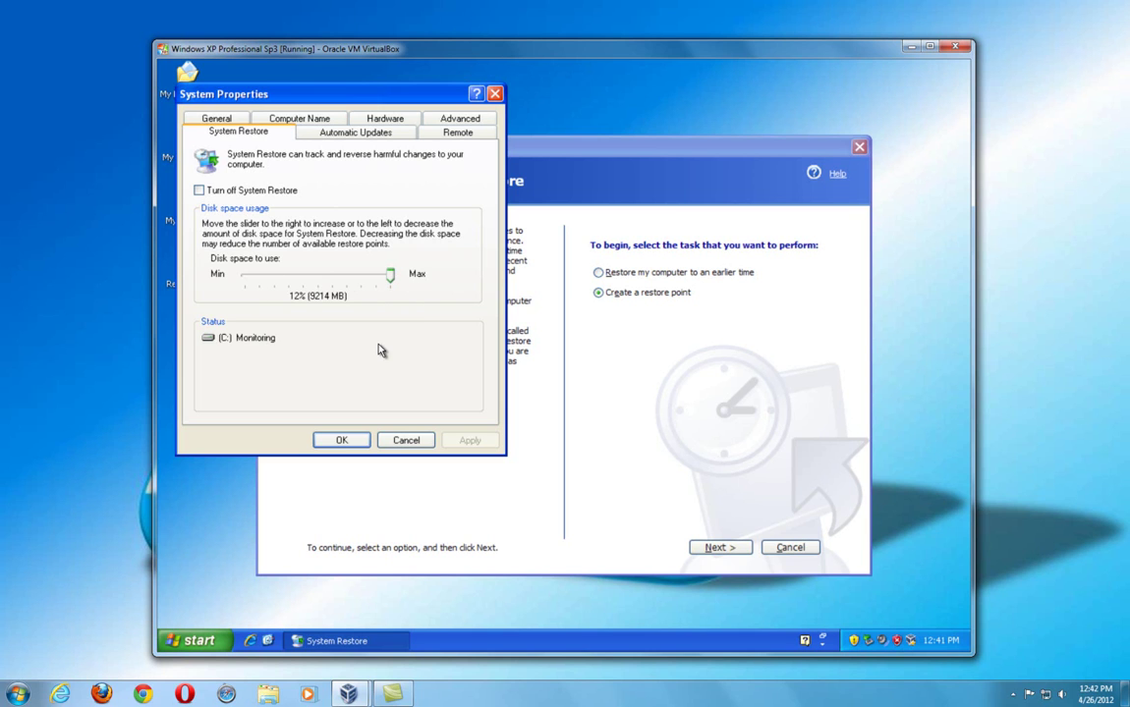
pyautogui.click(407, 441)
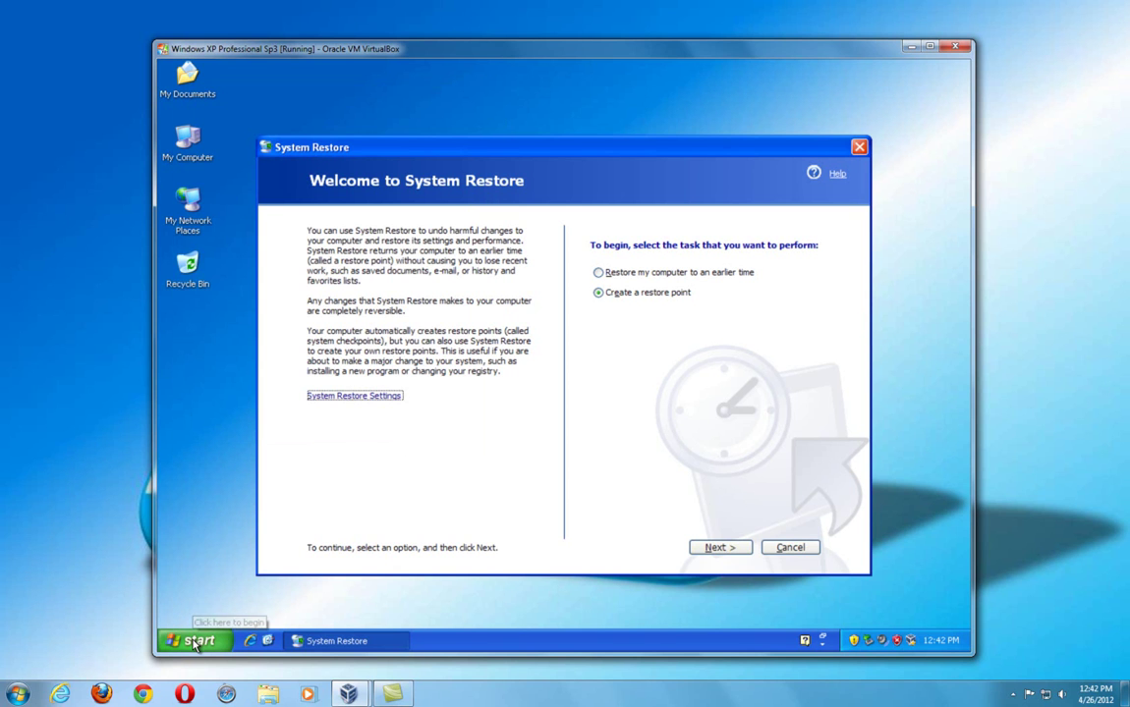
# Step: Check the System Restore disk space tab in My Computer's System Properties, then cancel
pyautogui.click(196, 642)
pyautogui.rightClick(365, 423)
pyautogui.click(409, 552)
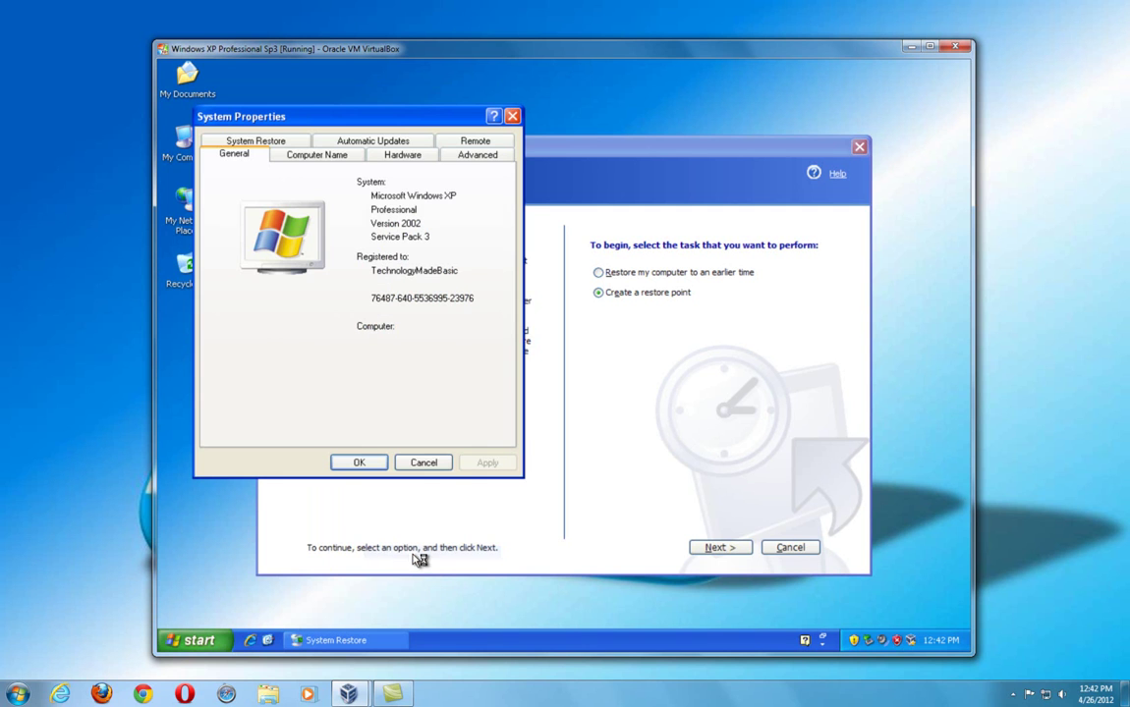
pyautogui.click(278, 146)
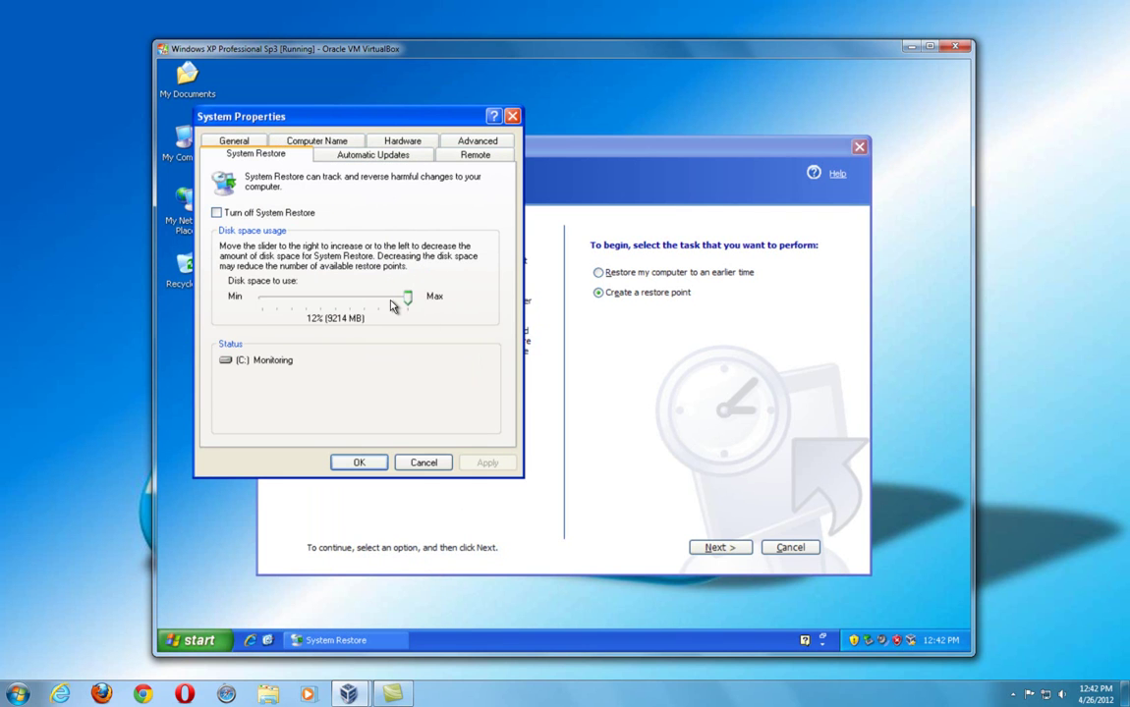
pyautogui.click(424, 464)
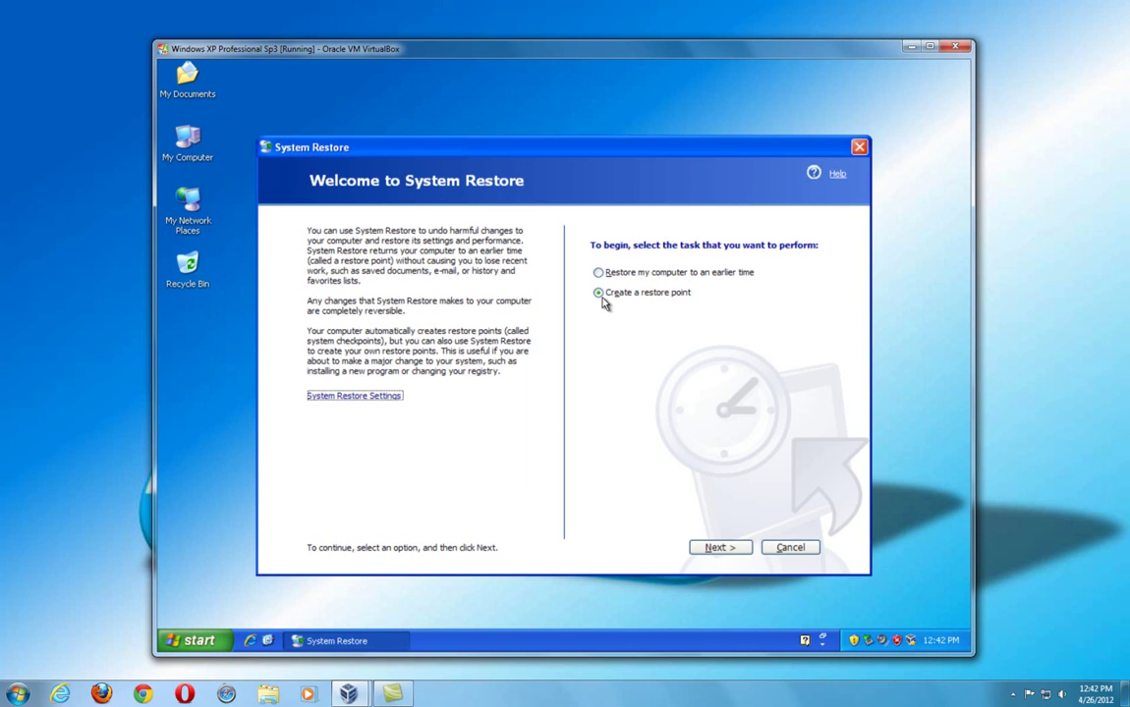
# Step: Create the 'Test Restore Point' restore point (April 26, 2012, 12:42:29 PM) and return to the welcome page
pyautogui.click(720, 548)
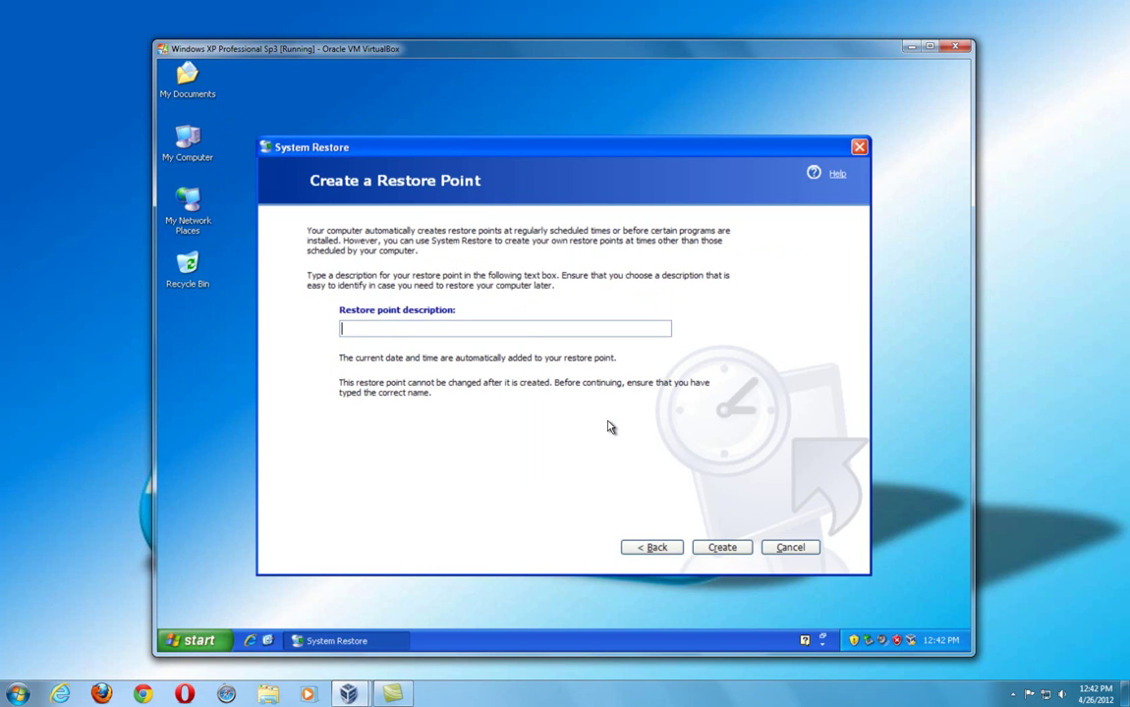
pyautogui.write('Test Restore Poin')
pyautogui.press('BackSpace')
pyautogui.press('BackSpace')
pyautogui.write('oint')
pyautogui.click(733, 548)
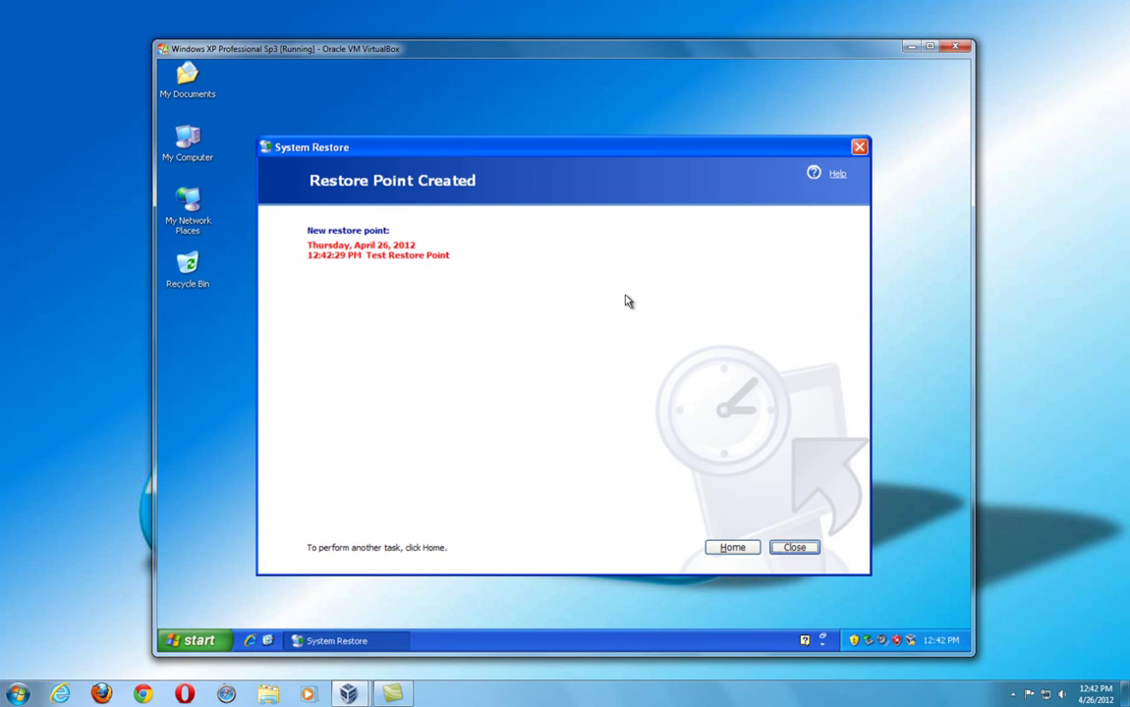
pyautogui.click(729, 546)
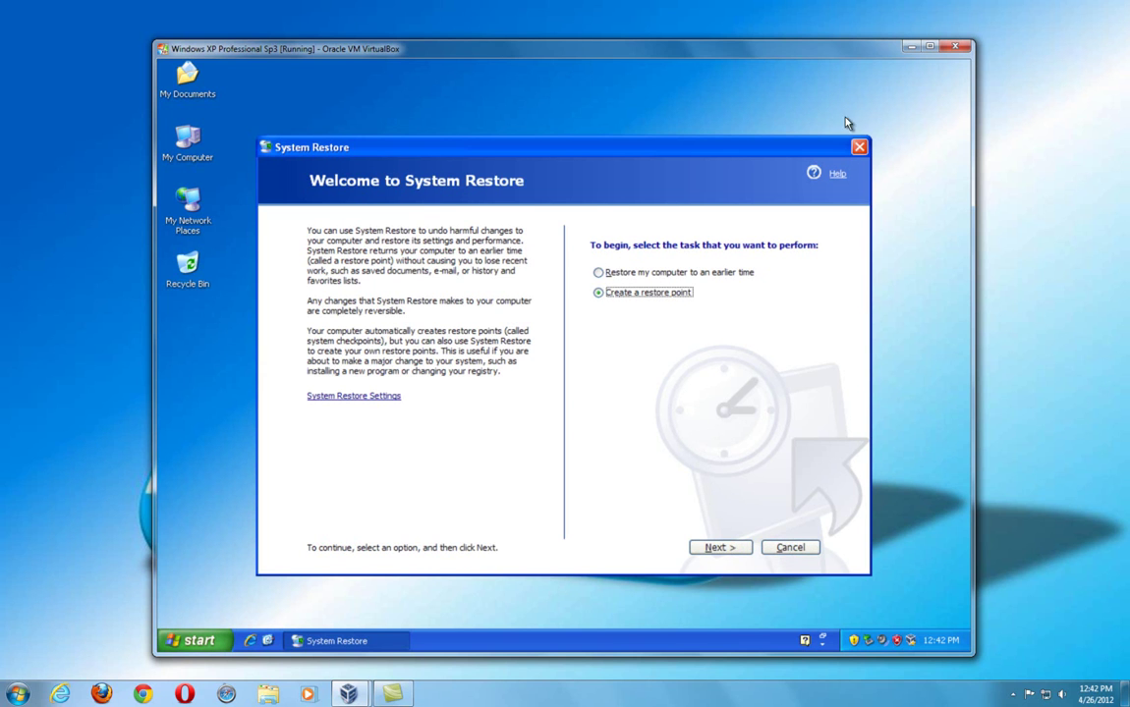
# Step: Close System Restore and minimize the XP VirtualBox window to reveal the Windows 7 desktop
pyautogui.click(859, 147)
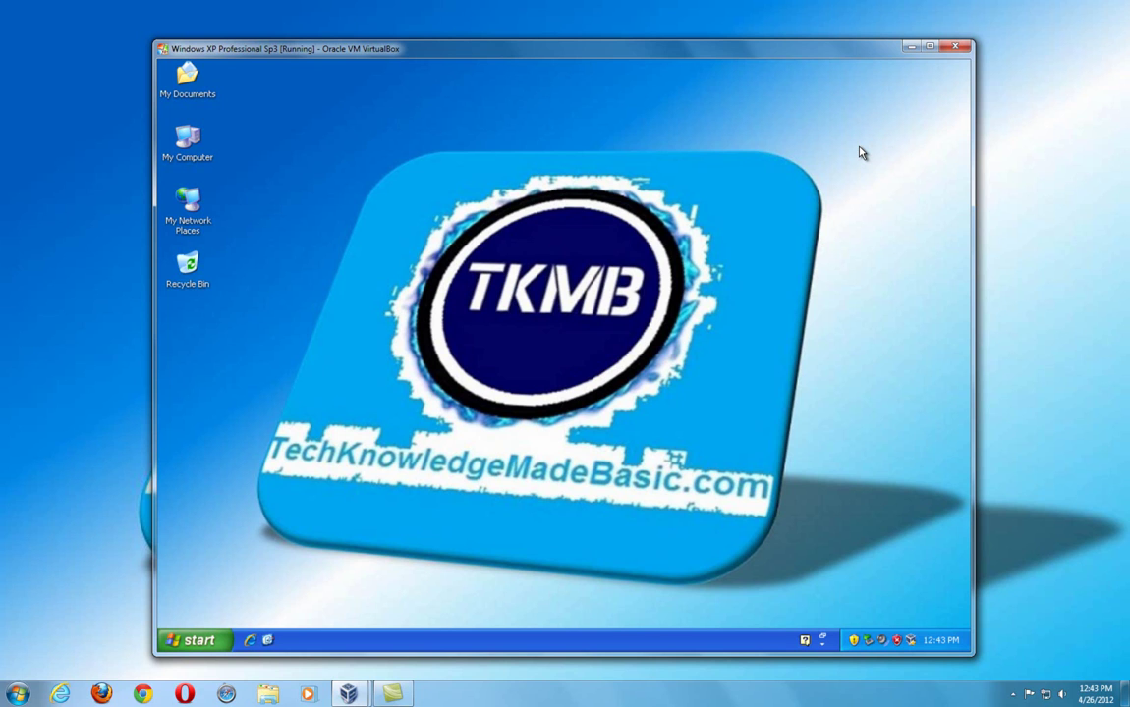
pyautogui.click(910, 47)
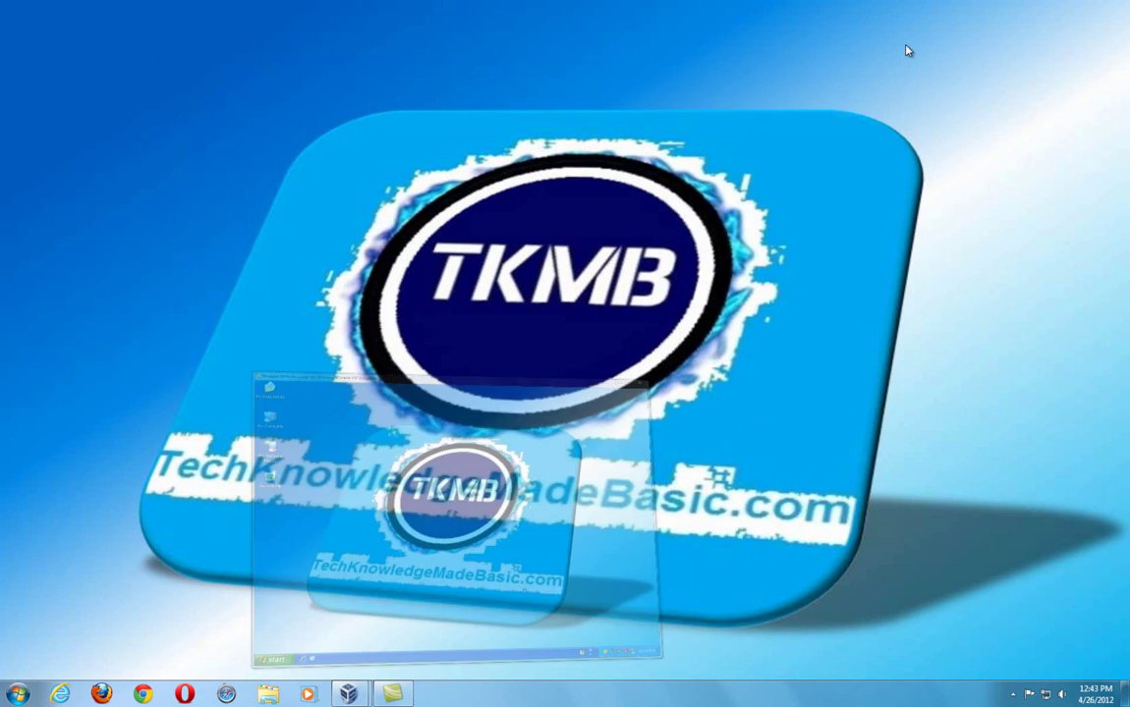